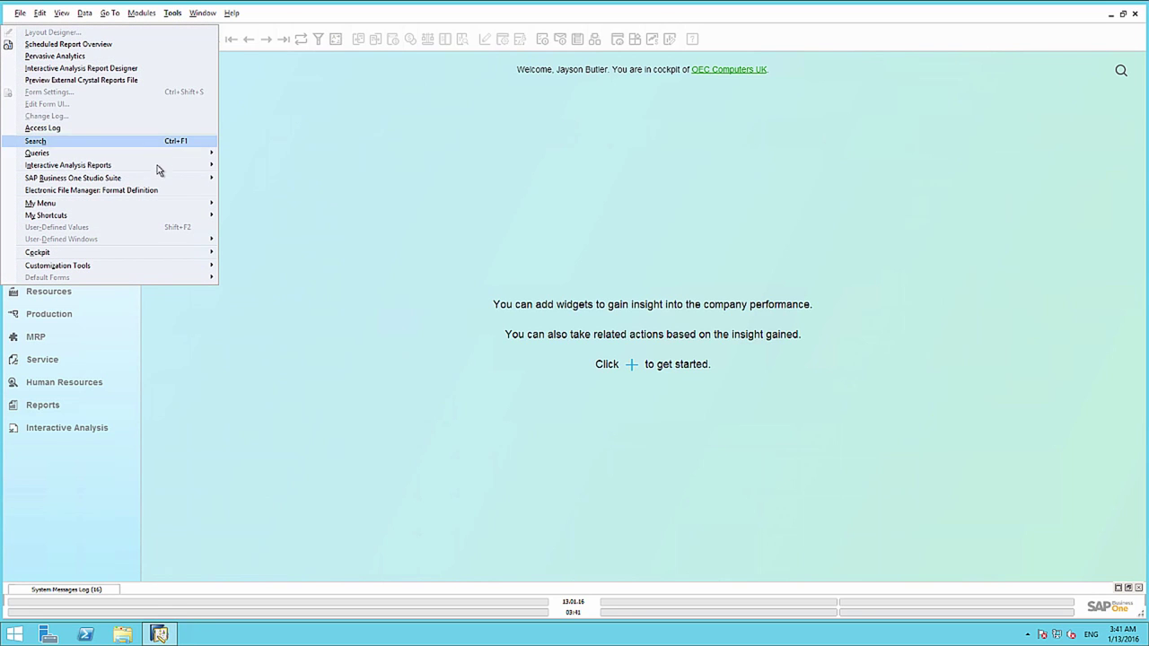
Open the recent format project eDOC_simple_XX_V1.cpp in Electronic File Manager Format Definition and map source node DocNum to target node DocuNum
{"action": "left_click", "coordinate": [154, 190]}
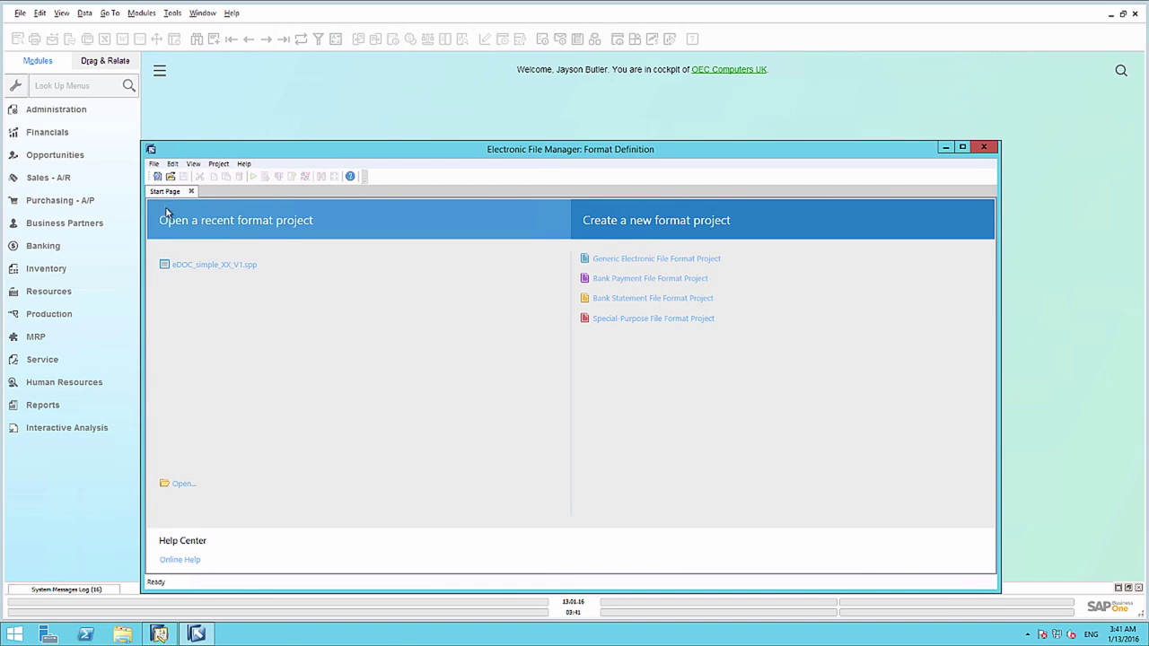
{"action": "left_click", "coordinate": [245, 269]}
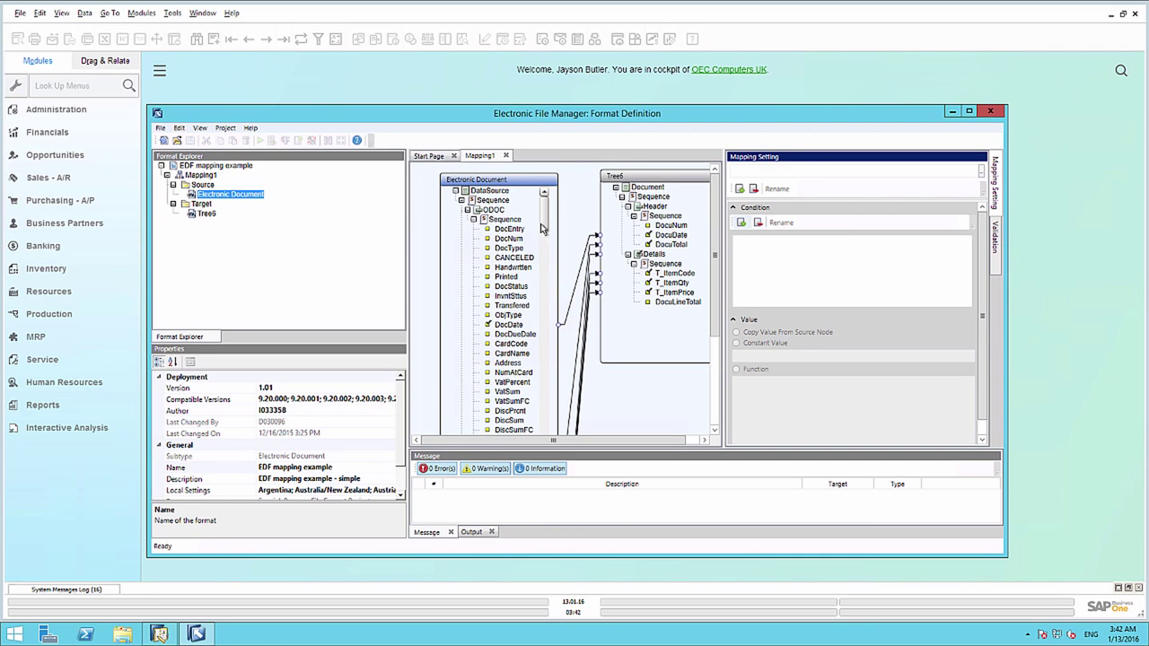
{"action": "left_click_drag", "start_coordinate": [528, 240], "coordinate": [652, 225]}
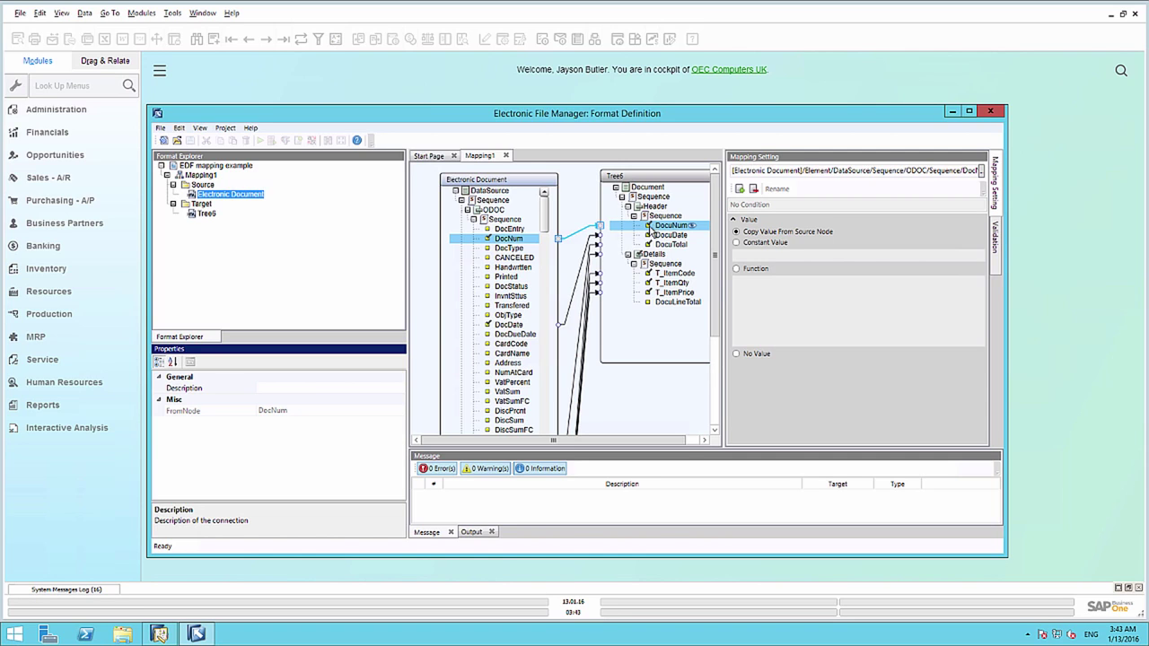
Save the format project and close the Format Definition window
{"action": "left_click", "coordinate": [159, 128]}
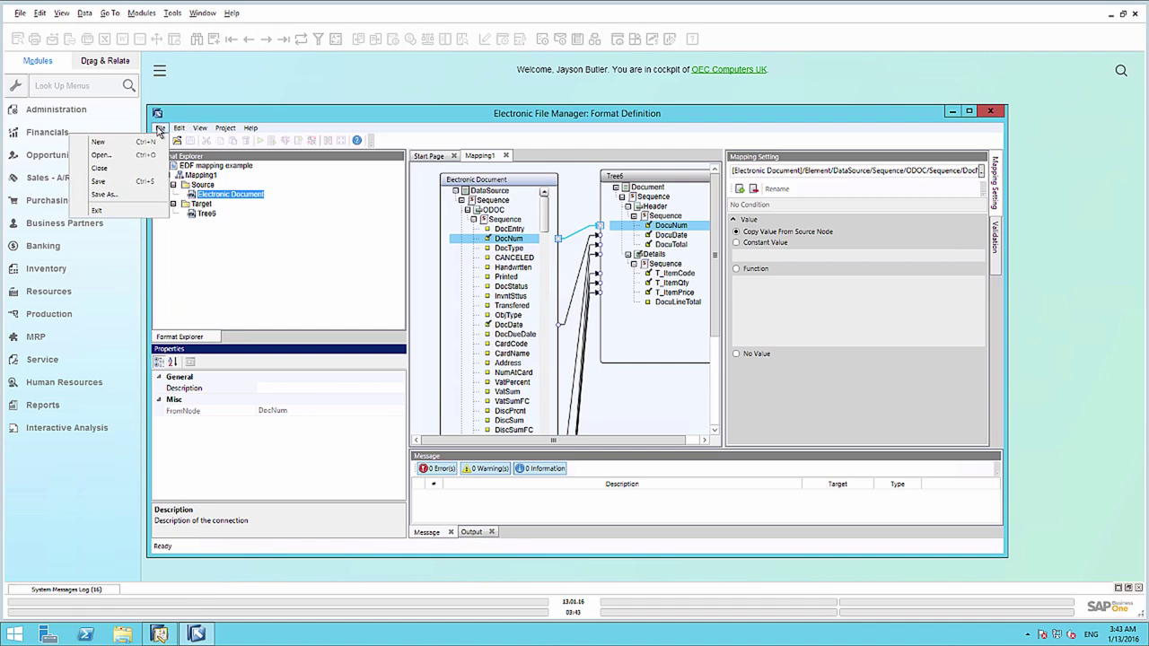
{"action": "left_click", "coordinate": [139, 183]}
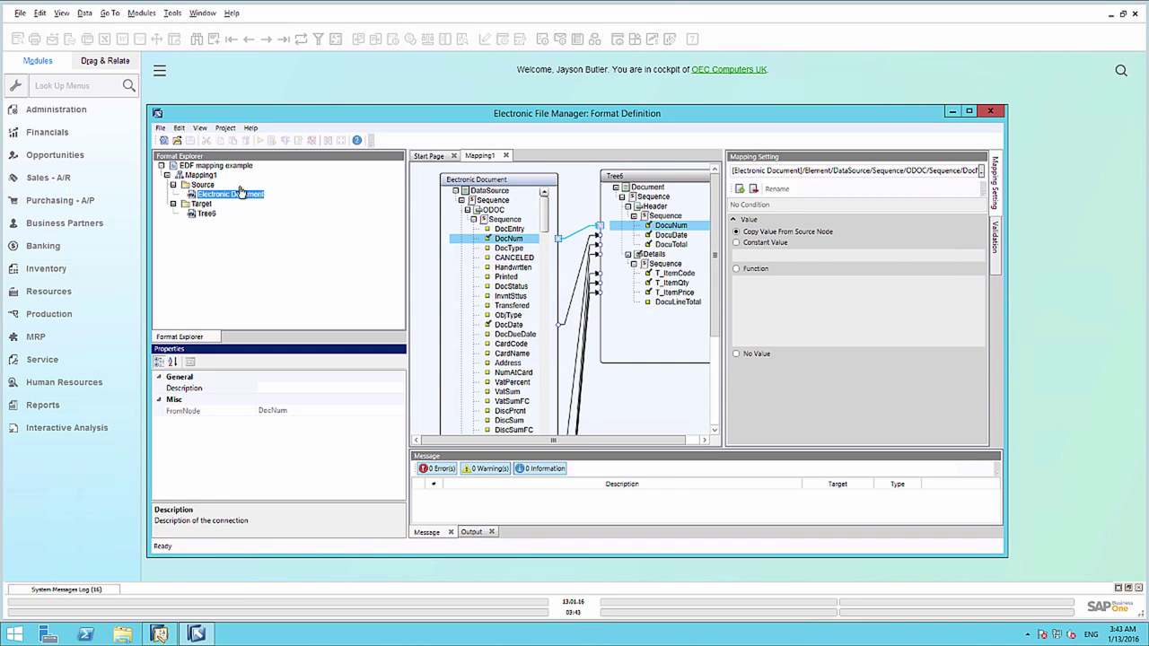
{"action": "left_click", "coordinate": [992, 114]}
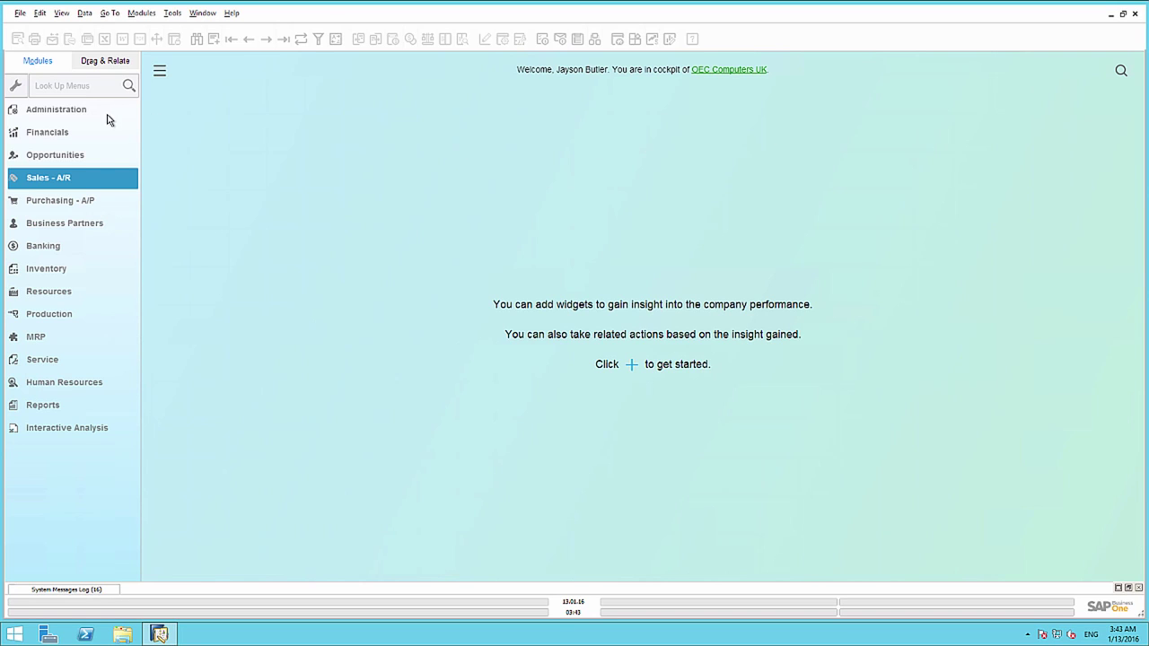
Enable electronic documents in the Document Settings under System Initialization
{"action": "left_click", "coordinate": [83, 112]}
{"action": "left_click", "coordinate": [83, 112]}
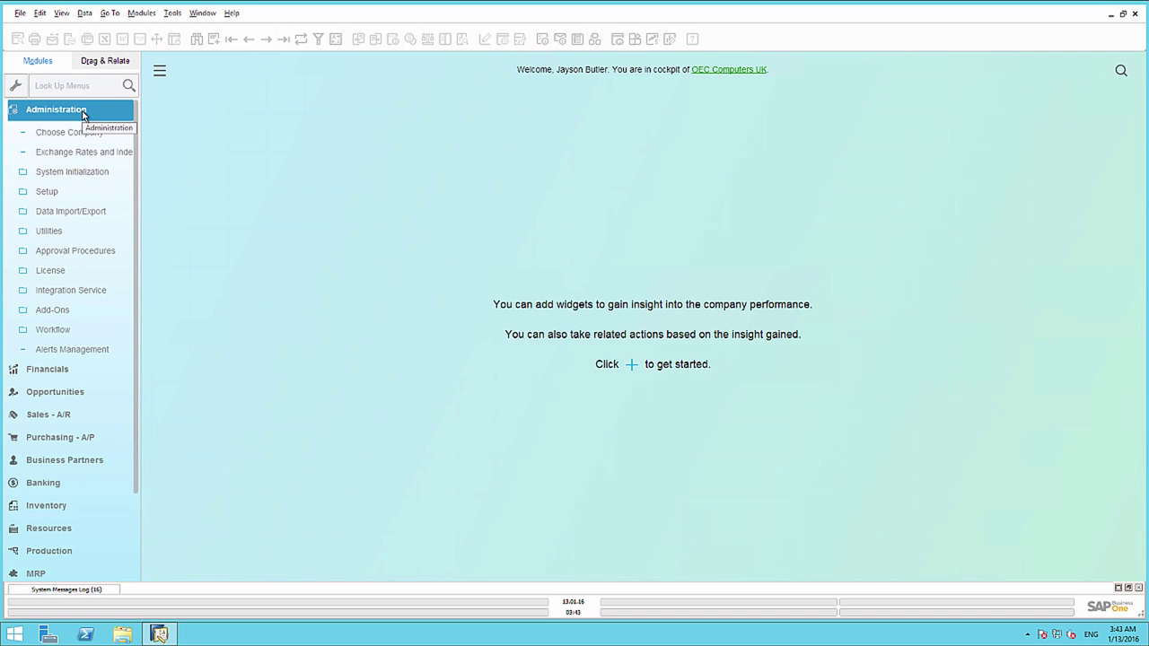
{"action": "left_click", "coordinate": [87, 172]}
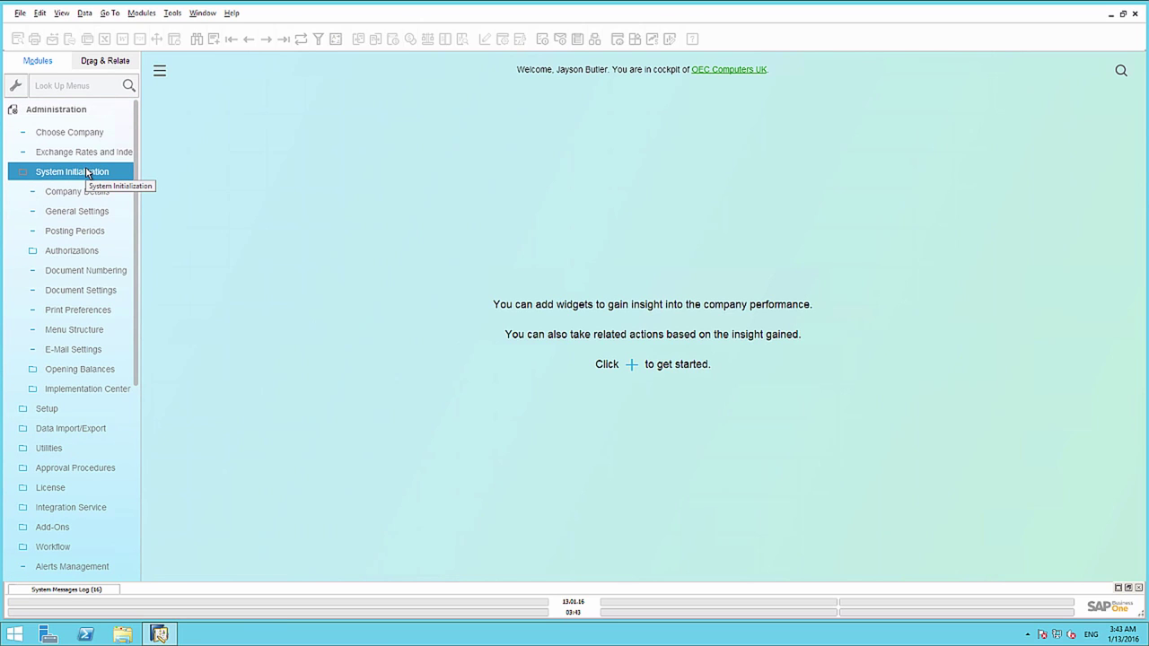
{"action": "left_click", "coordinate": [97, 289]}
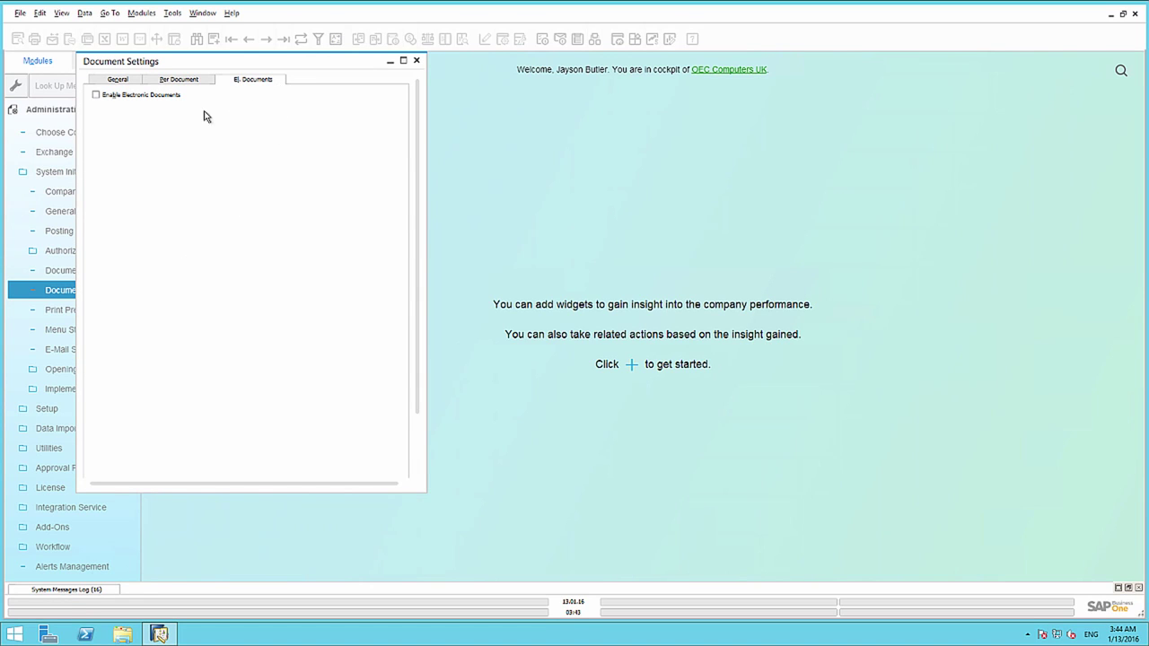
{"action": "left_click", "coordinate": [96, 95]}
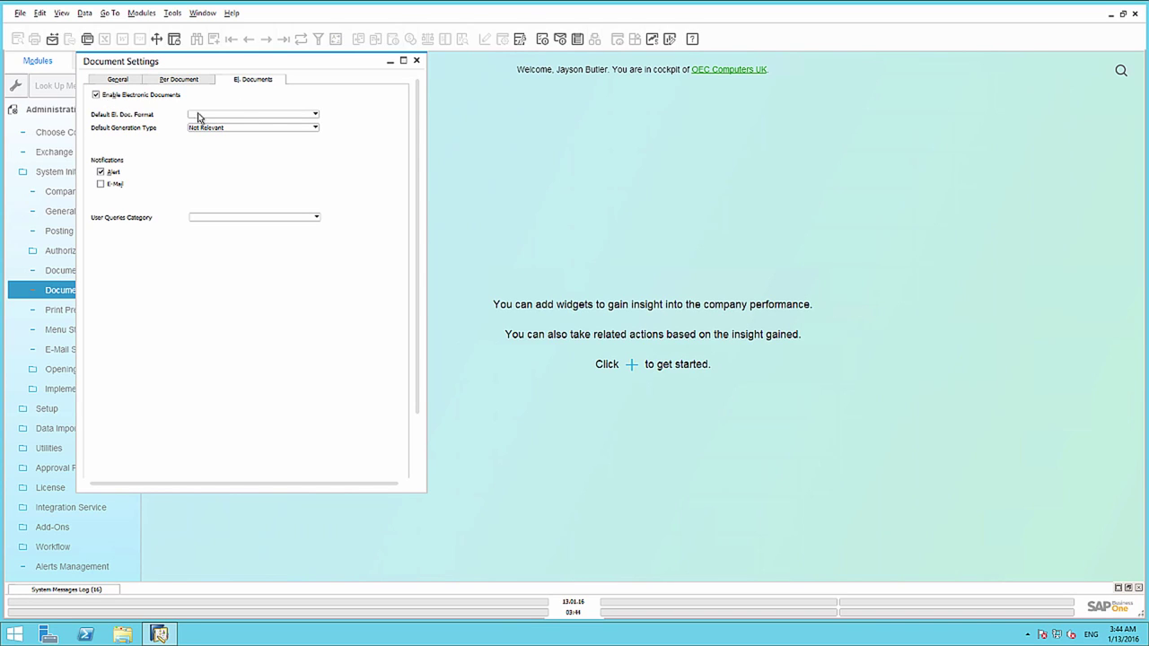
Define a new default electronic document format by uploading the special-purpose (*.SPP) project EDF mapping example, and save the format list
{"action": "left_click", "coordinate": [293, 117]}
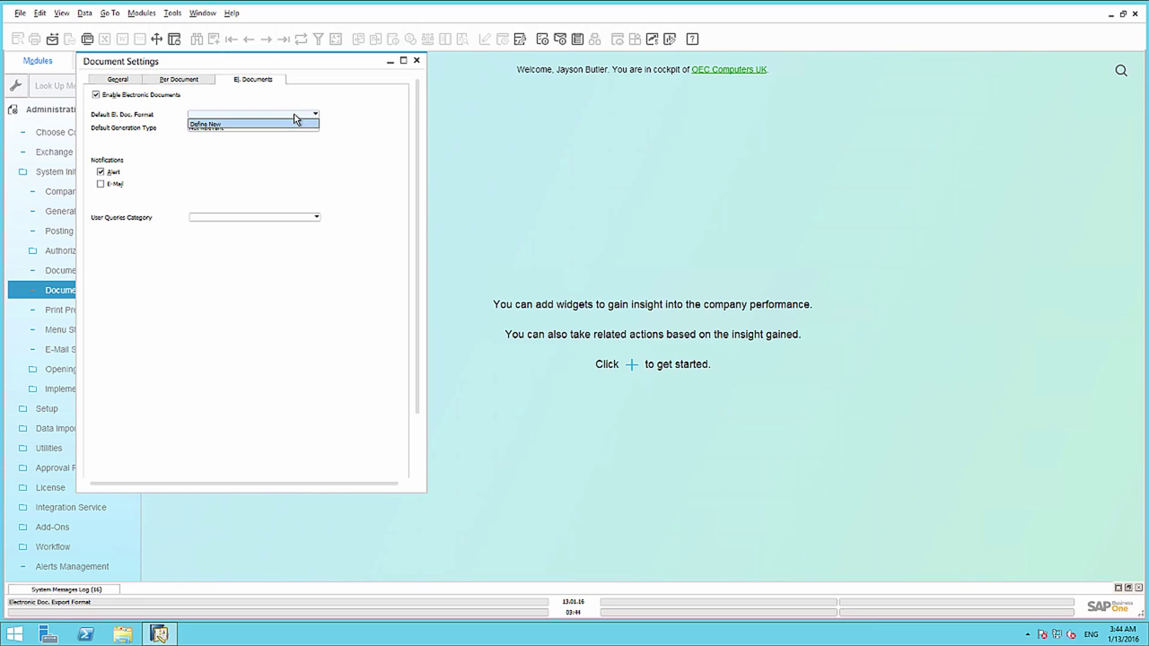
{"action": "left_click", "coordinate": [292, 126]}
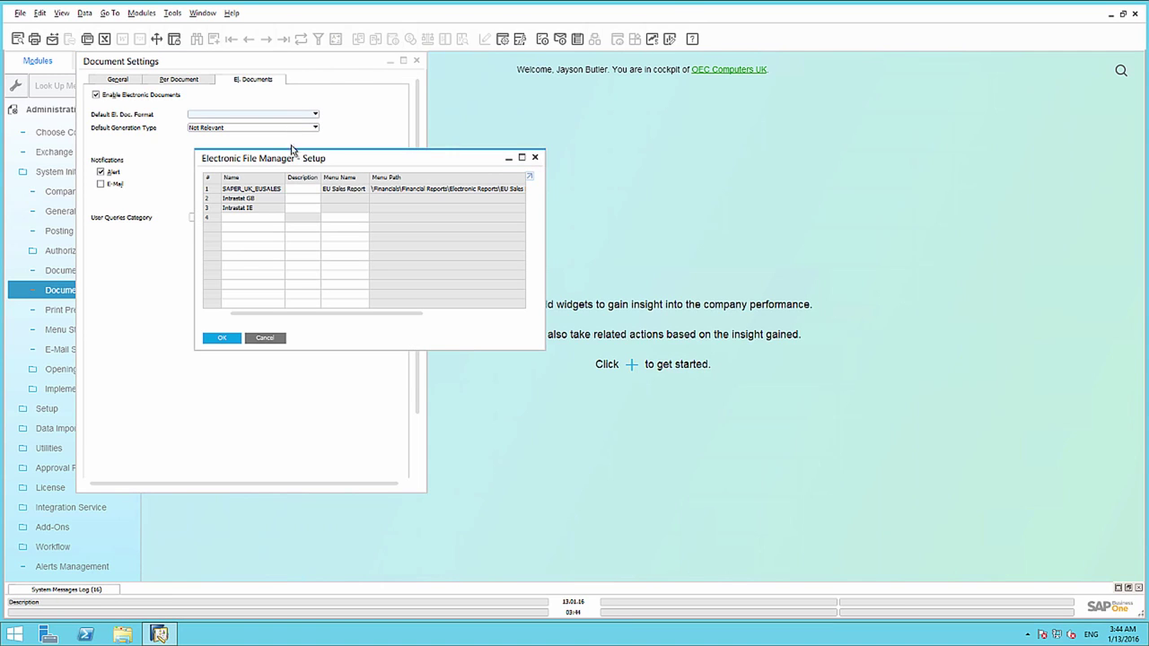
{"action": "right_click", "coordinate": [214, 219]}
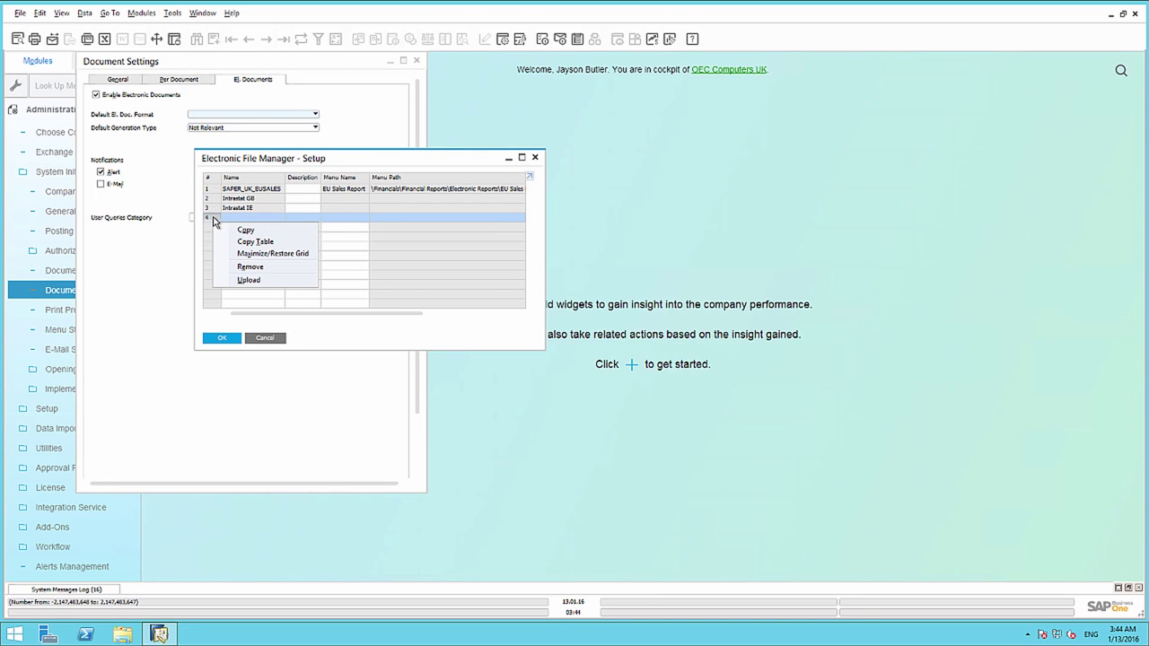
{"action": "left_click", "coordinate": [241, 281]}
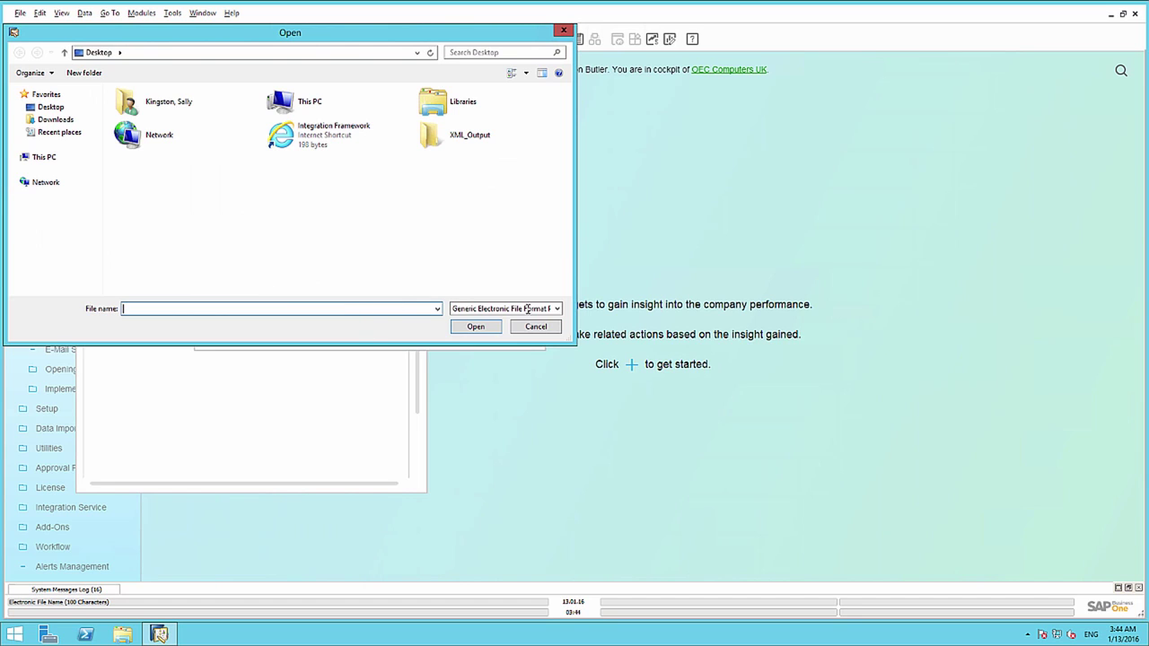
{"action": "left_click", "coordinate": [556, 308]}
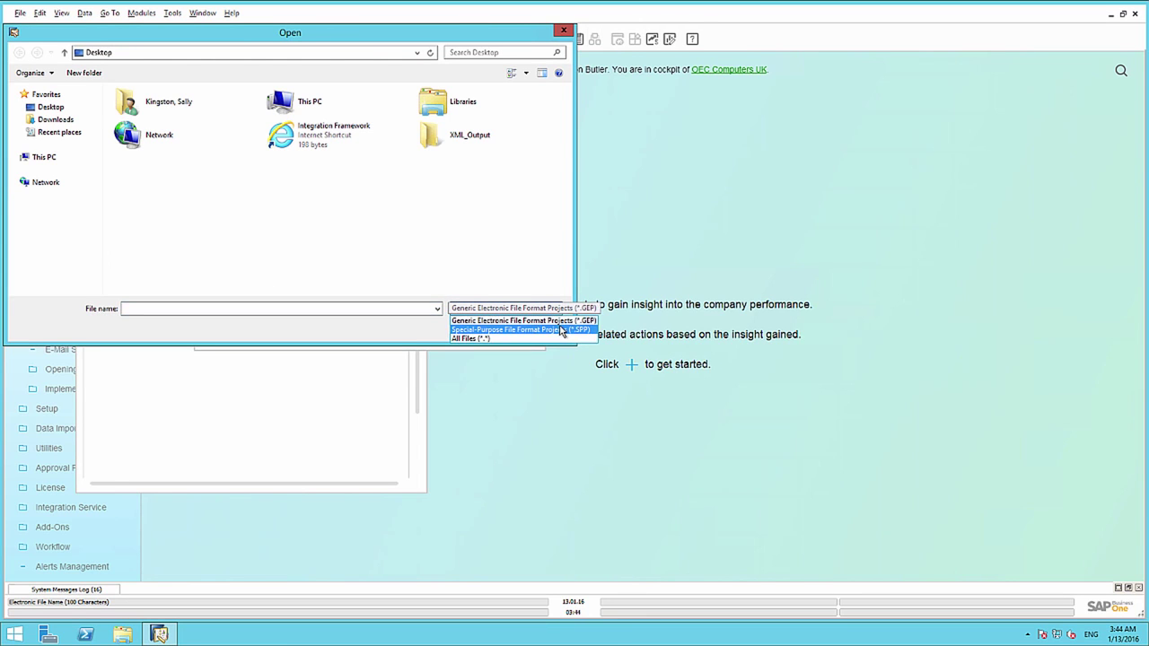
{"action": "left_click", "coordinate": [561, 324]}
{"action": "double_click", "coordinate": [170, 180]}
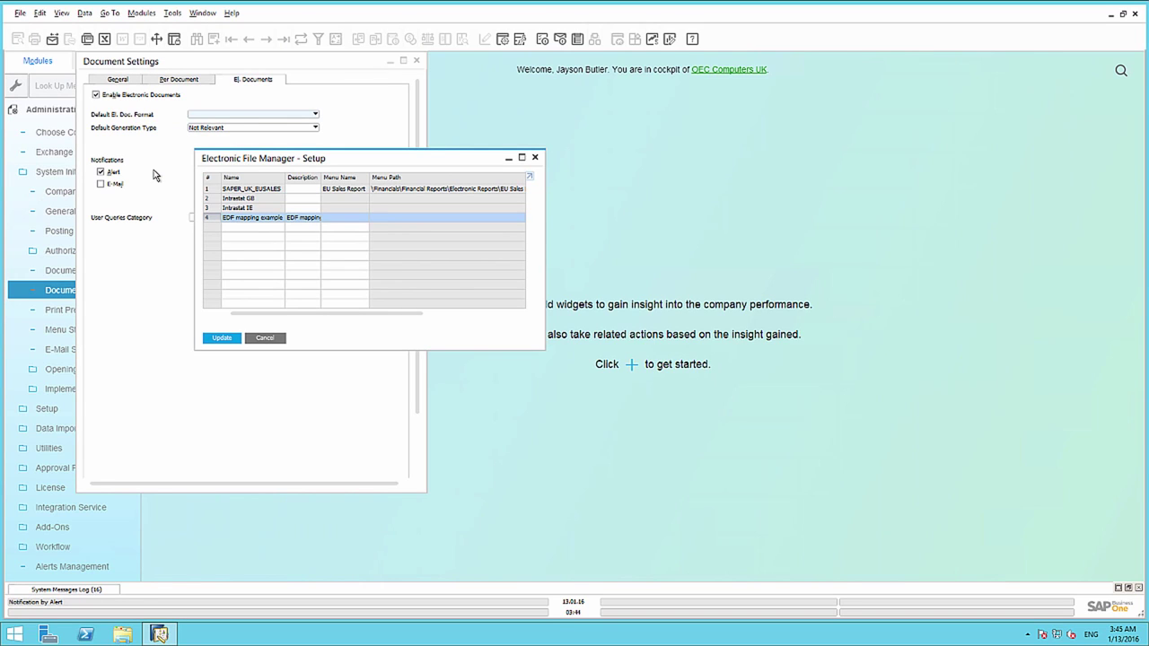
{"action": "left_click", "coordinate": [224, 339]}
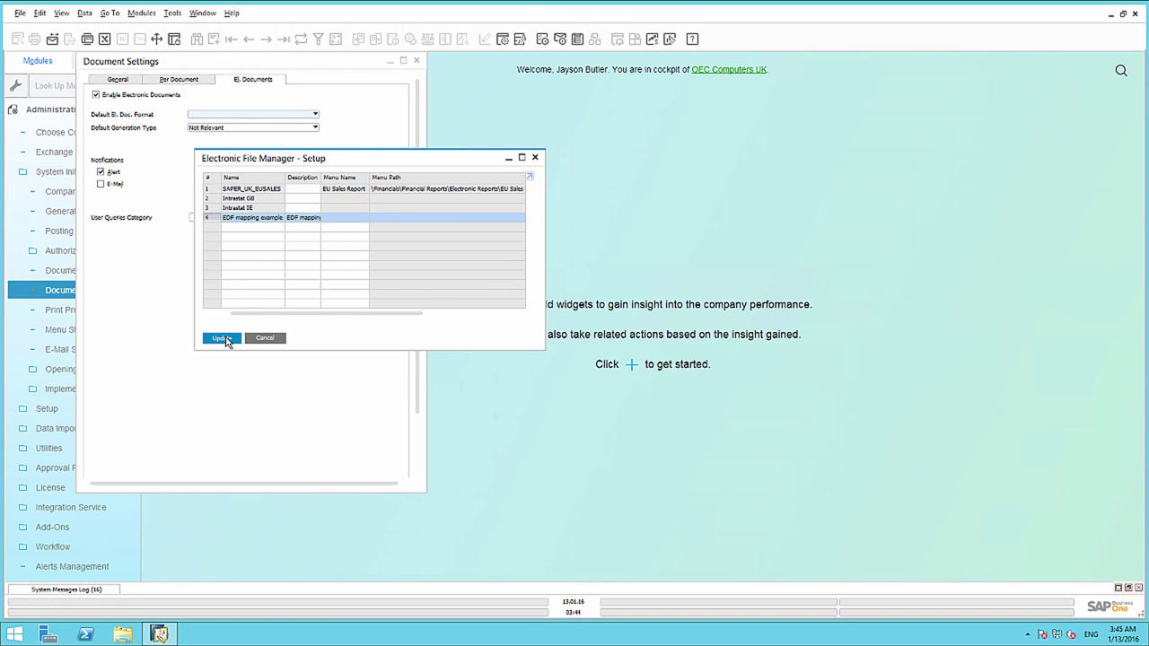
{"action": "left_click", "coordinate": [223, 338]}
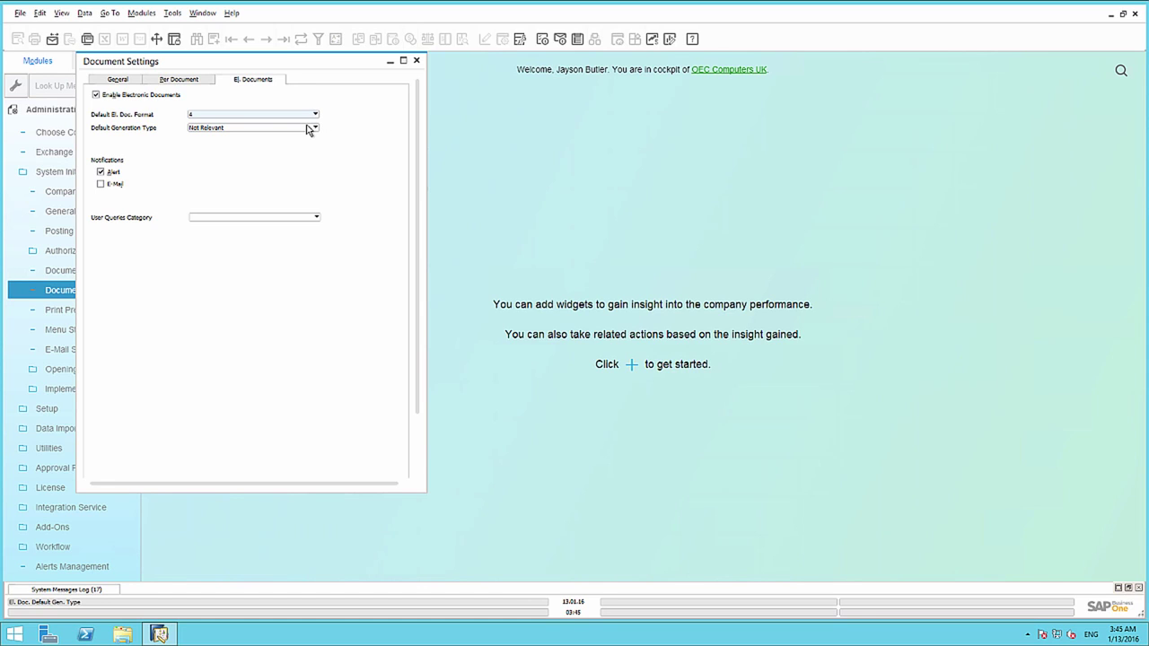
Keep Not Relevant as the default generation type and save the document settings
{"action": "left_click", "coordinate": [308, 130]}
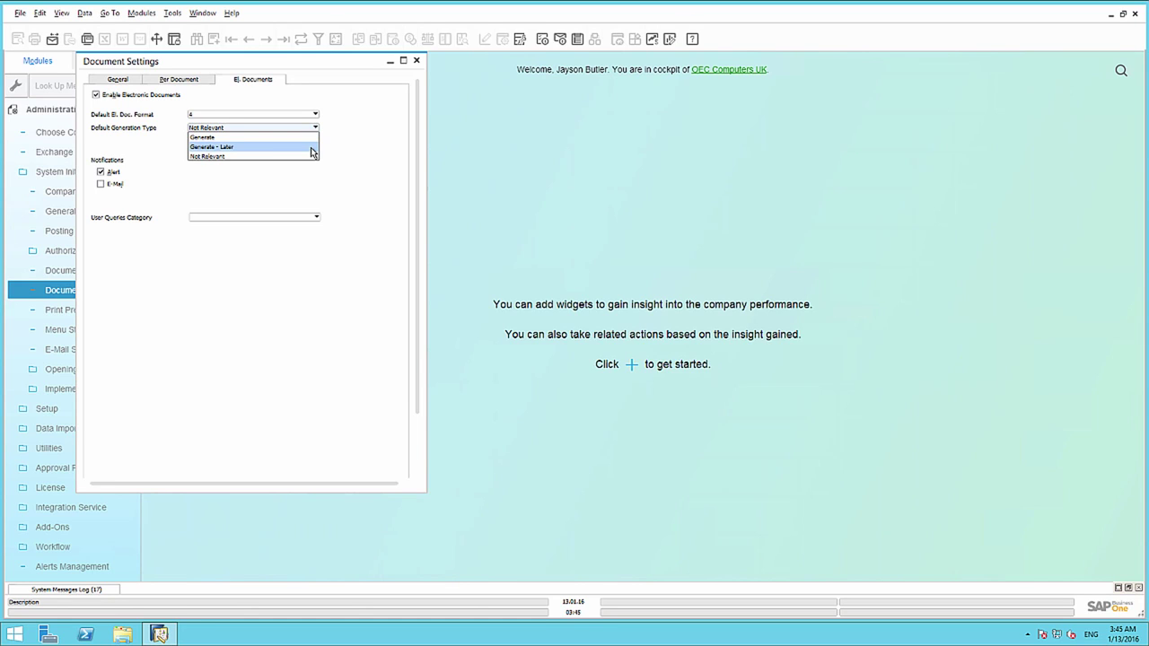
{"action": "left_click", "coordinate": [353, 149]}
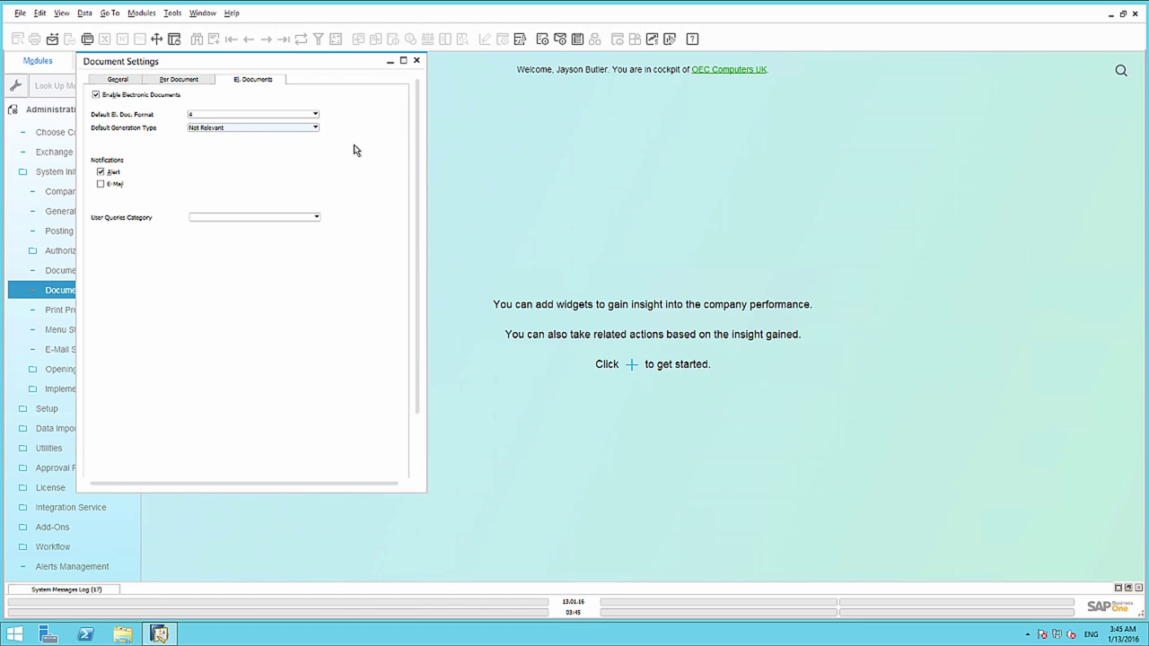
{"action": "scroll", "coordinate": [402, 417], "scroll_direction": "down", "scroll_amount": 2}
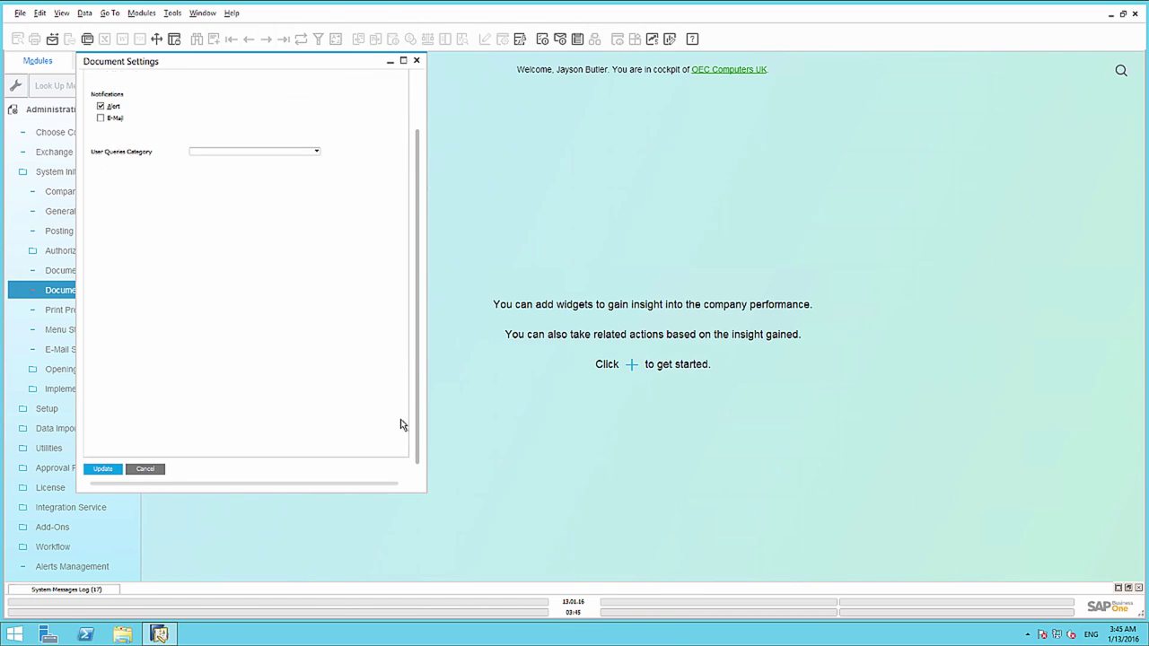
{"action": "left_click", "coordinate": [104, 469]}
{"action": "left_click", "coordinate": [113, 470]}
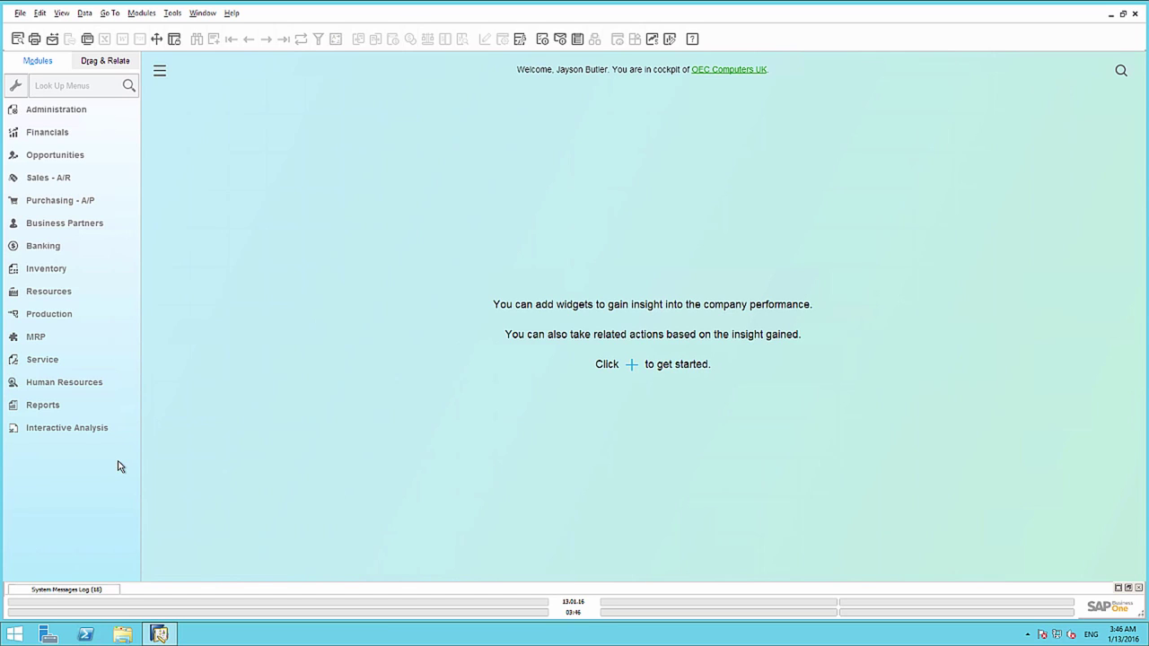
Open the series setup for A/R Invoices from Document Numbering under System Initialization
{"action": "left_click", "coordinate": [68, 113]}
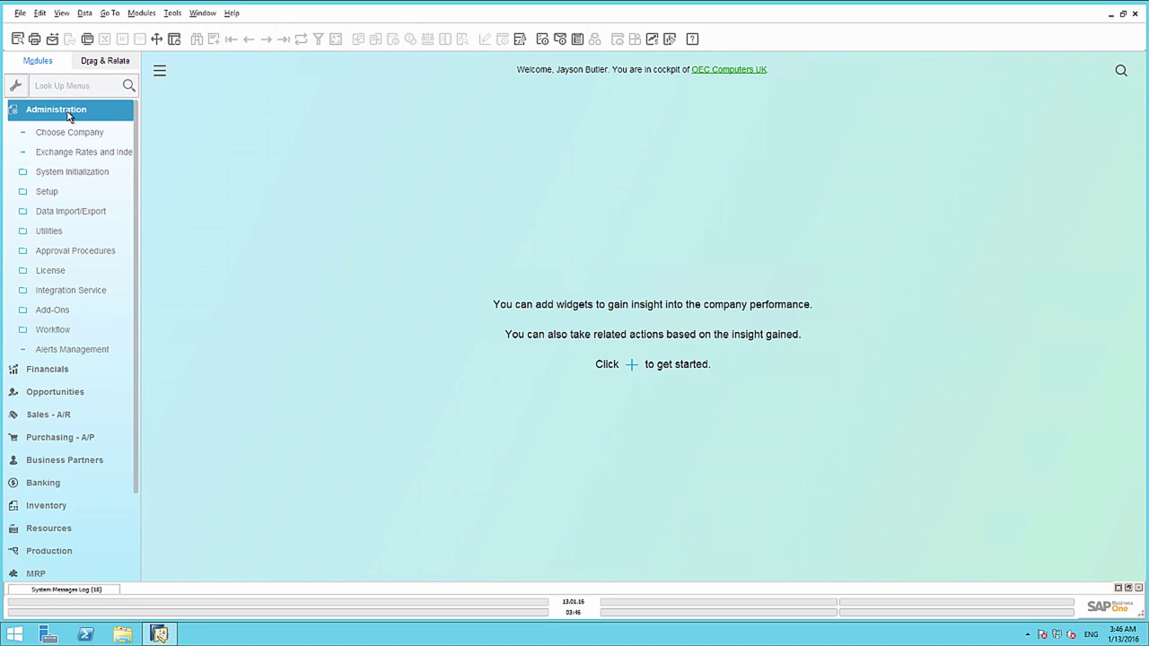
{"action": "left_click", "coordinate": [76, 172]}
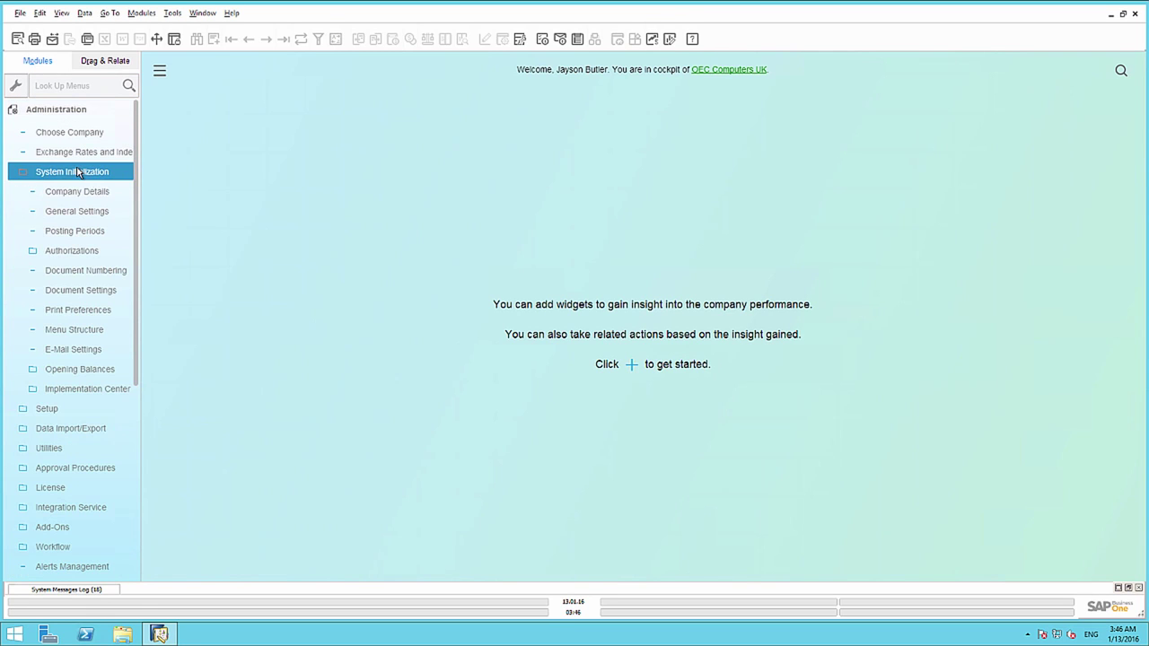
{"action": "left_click", "coordinate": [82, 272]}
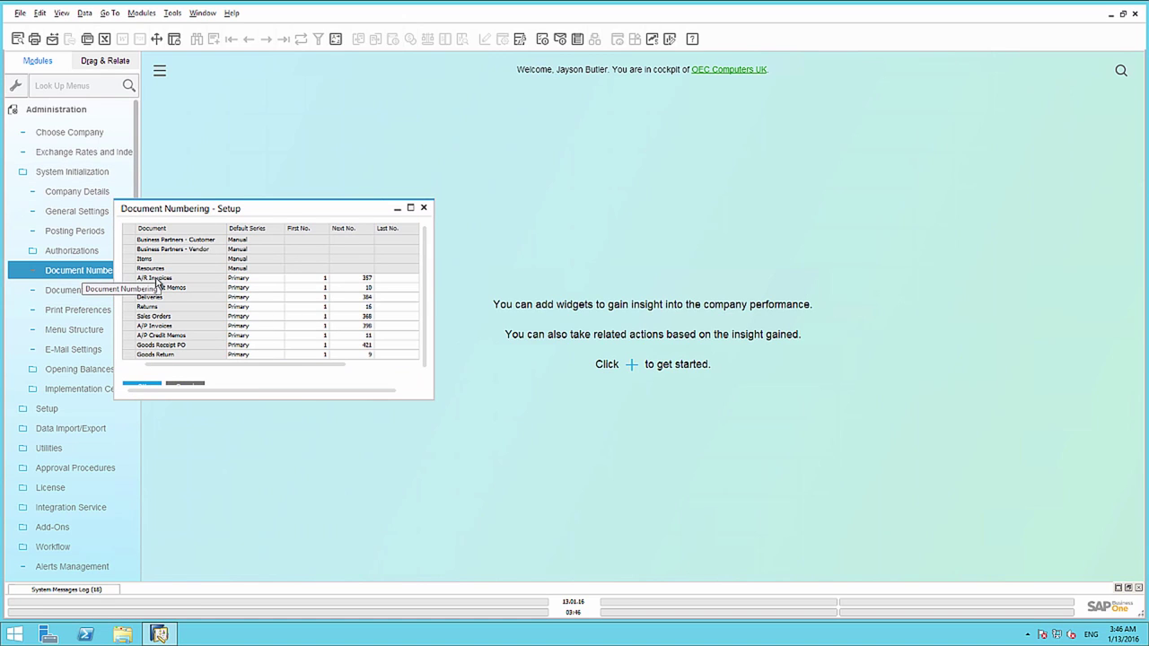
{"action": "double_click", "coordinate": [131, 280]}
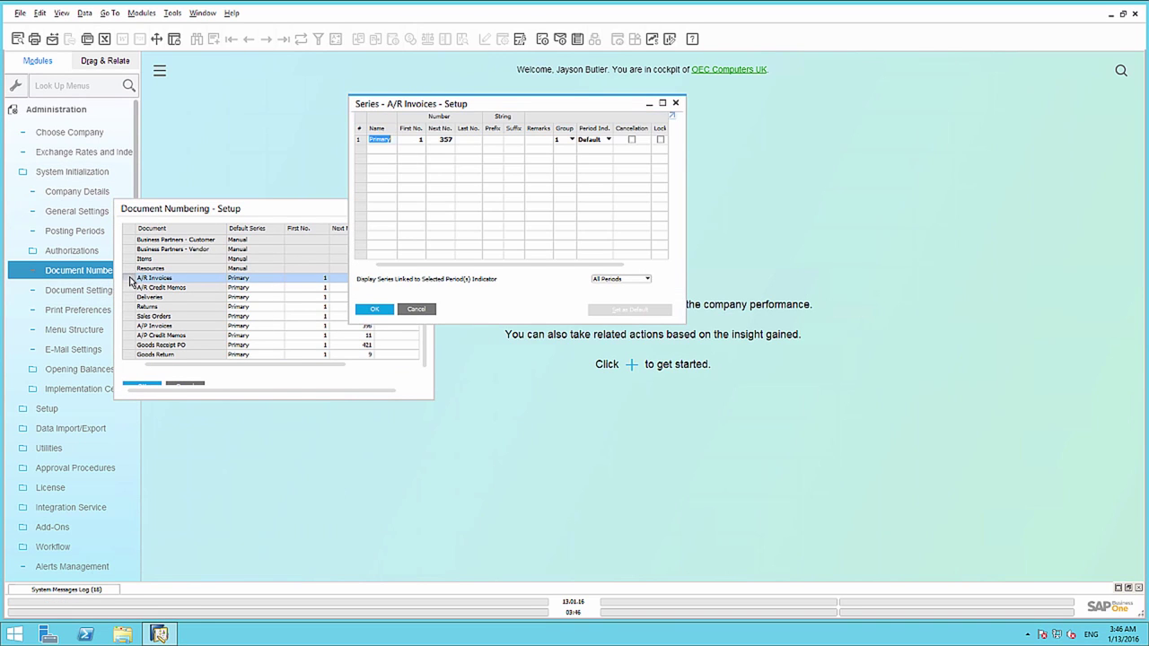
Activate Digital Series for the Primary A/R Invoices series and save the series and document numbering changes
{"action": "left_click_drag", "start_coordinate": [440, 267], "coordinate": [602, 267]}
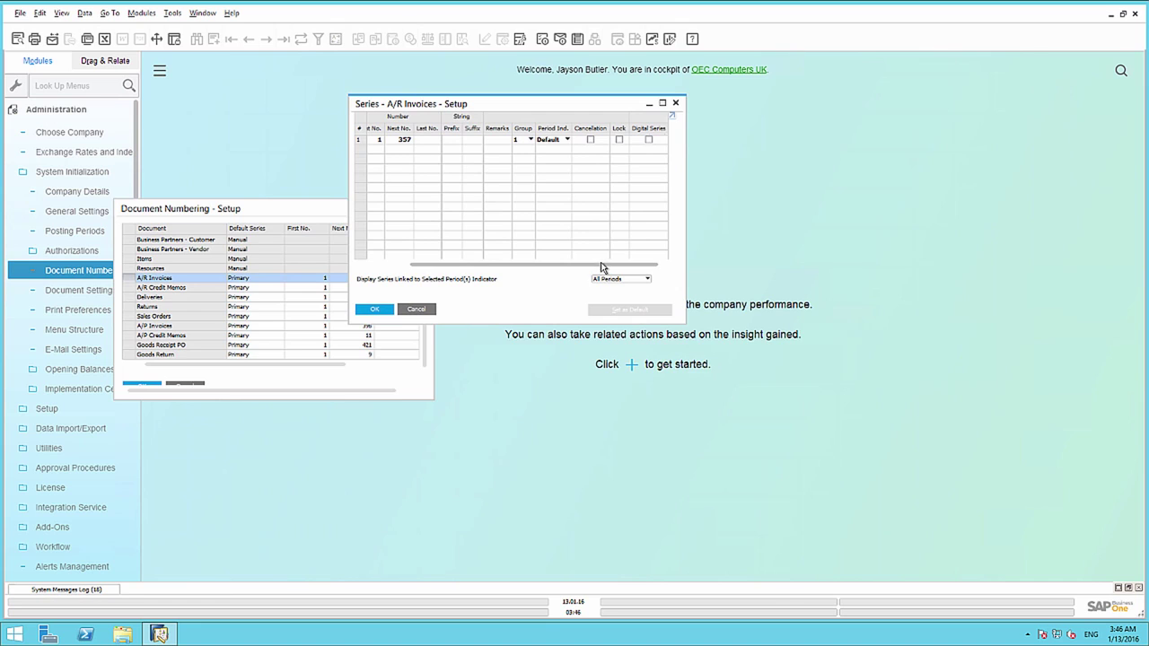
{"action": "left_click", "coordinate": [648, 140]}
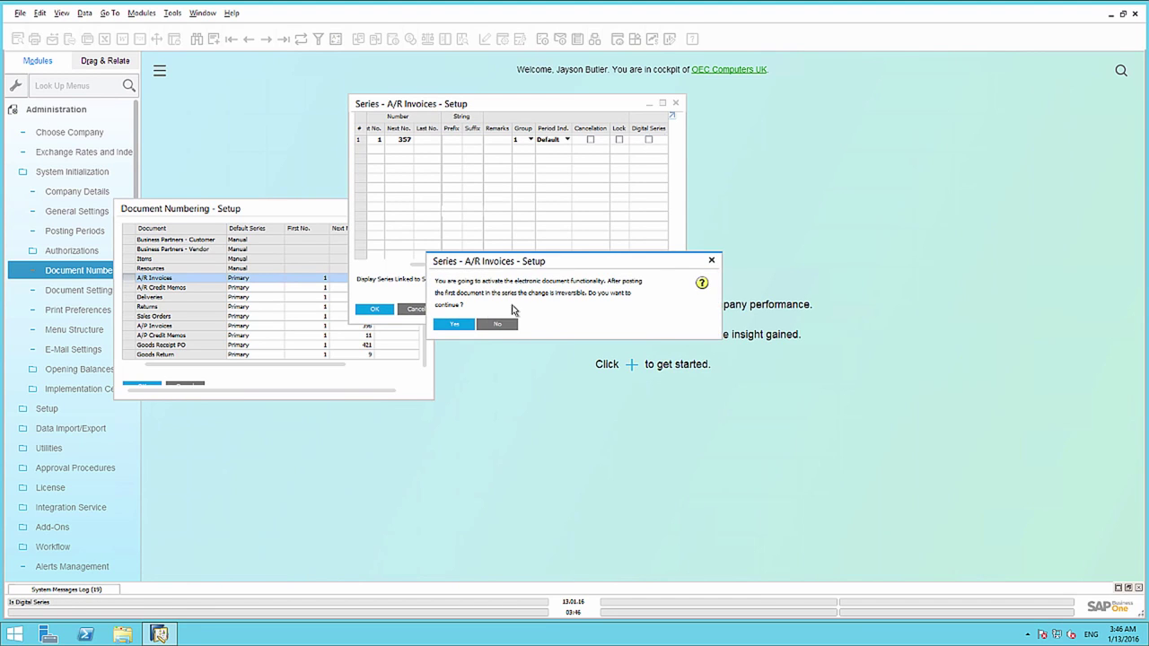
{"action": "left_click", "coordinate": [457, 326]}
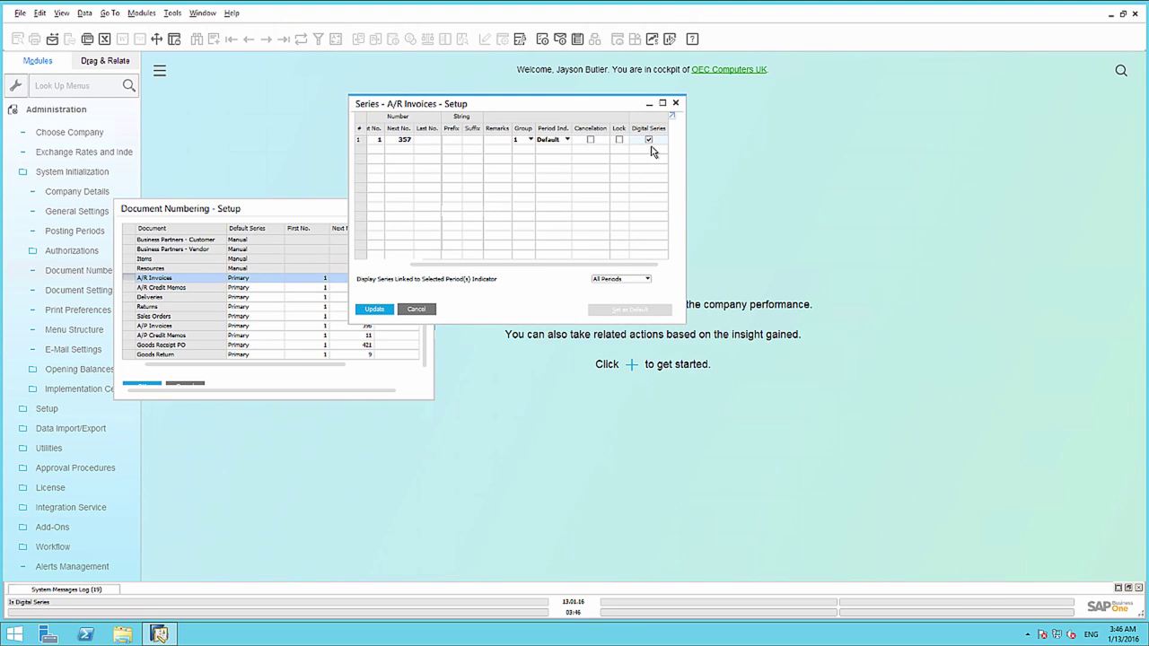
{"action": "left_click", "coordinate": [374, 308]}
{"action": "left_click", "coordinate": [372, 310]}
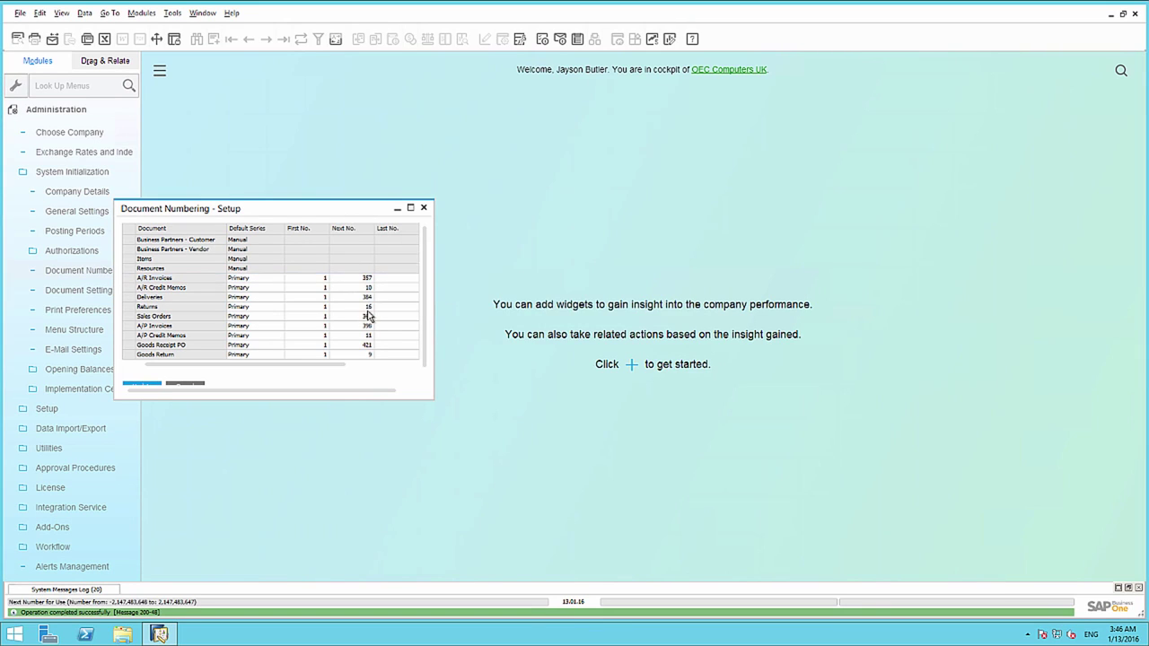
{"action": "left_click", "coordinate": [424, 209]}
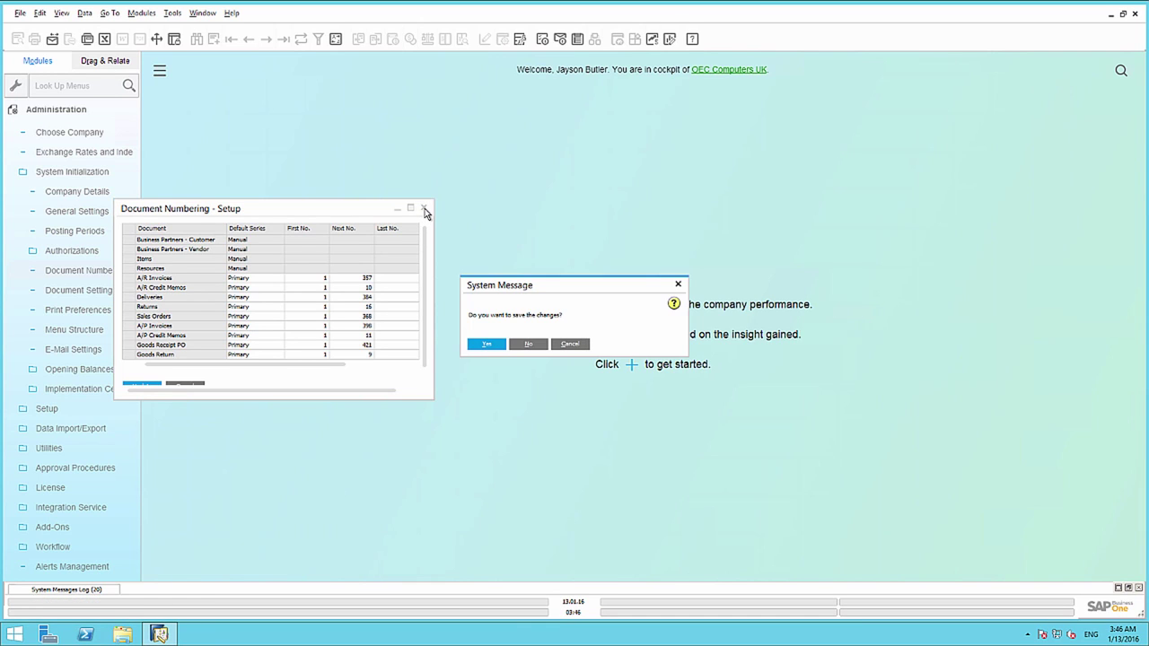
{"action": "left_click", "coordinate": [491, 346]}
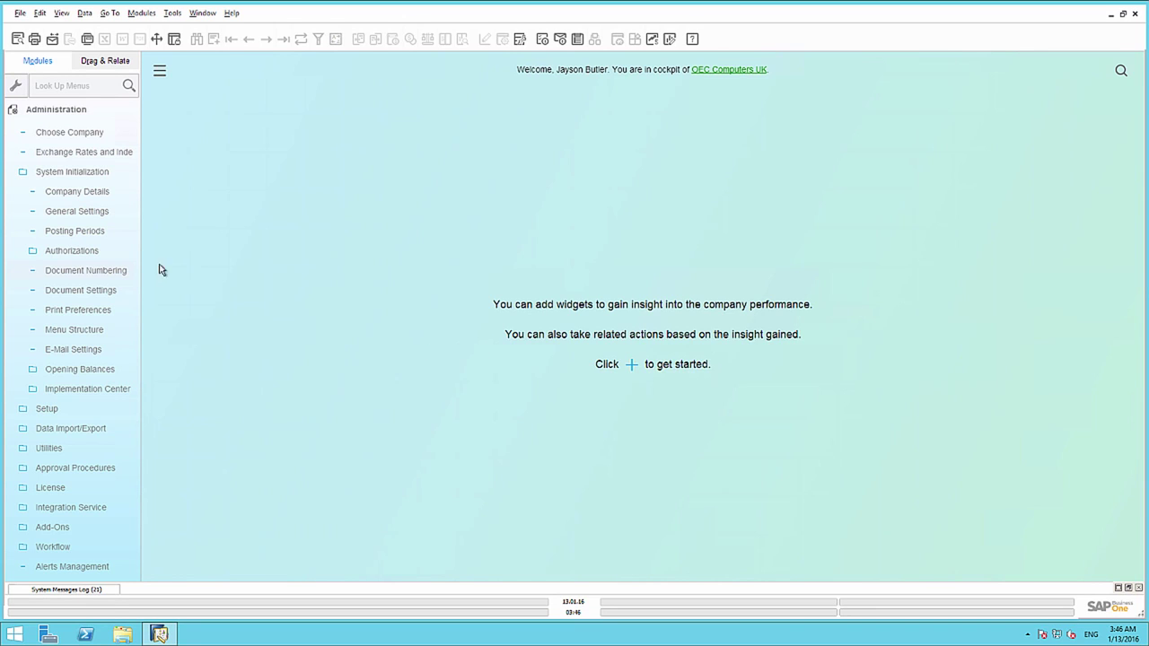
Set the XML File Folder path in General Settings to the desktop's XML_Output folder and save the settings
{"action": "left_click", "coordinate": [93, 218]}
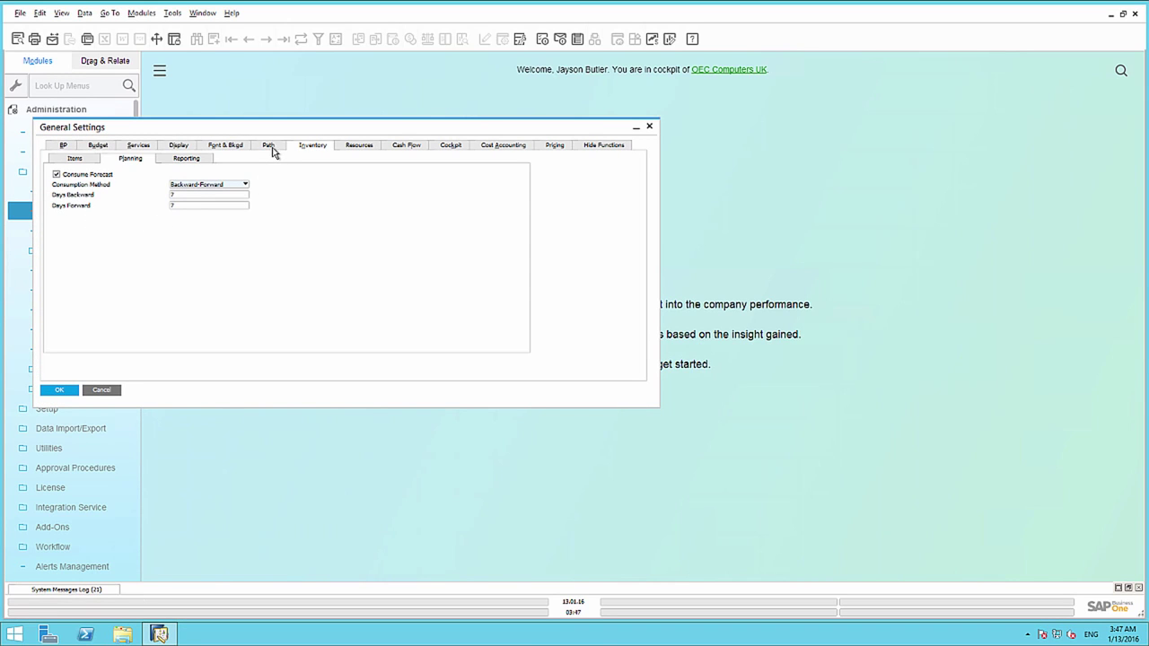
{"action": "left_click", "coordinate": [271, 146]}
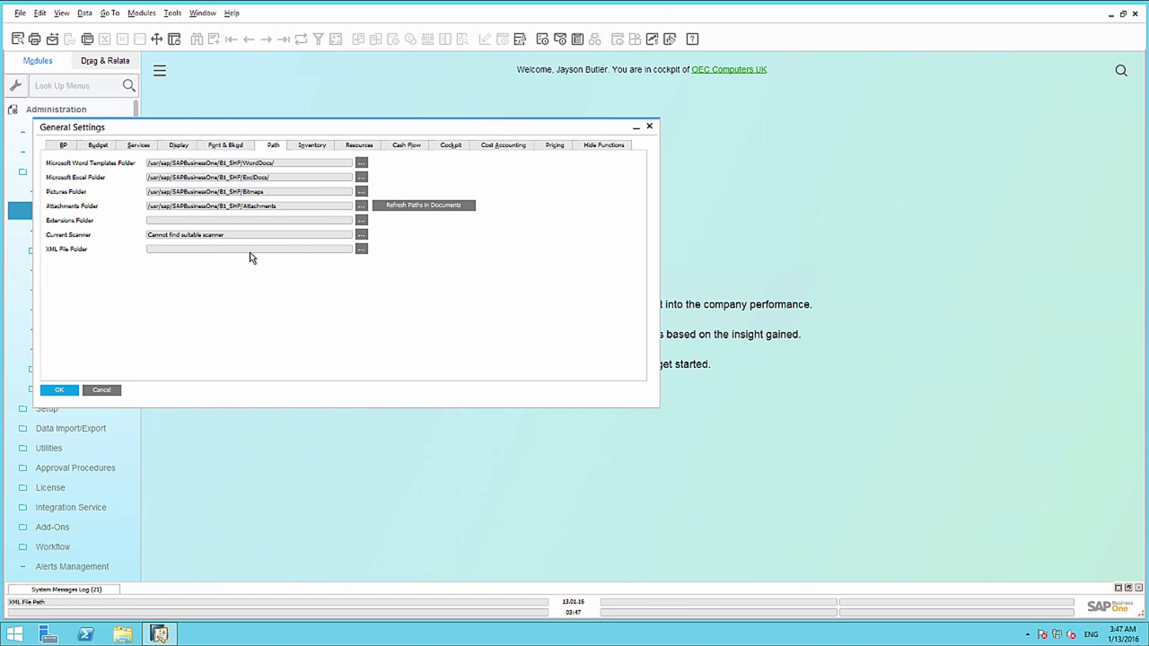
{"action": "left_click", "coordinate": [362, 251]}
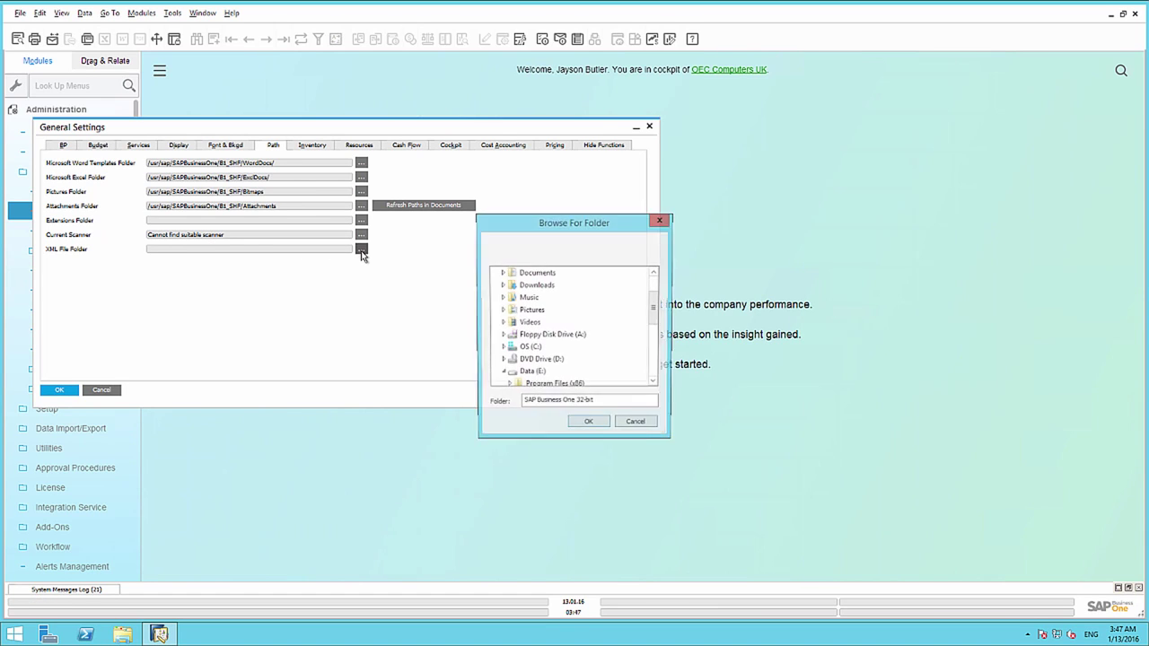
{"action": "left_click_drag", "start_coordinate": [649, 320], "coordinate": [654, 372]}
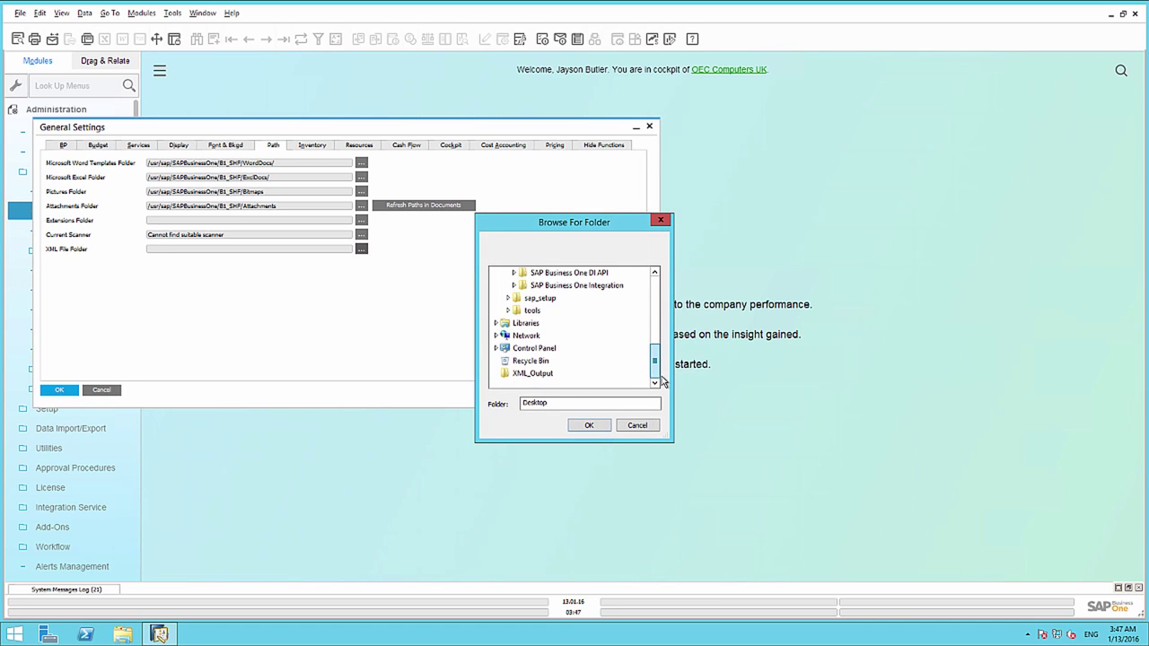
{"action": "left_click", "coordinate": [547, 375]}
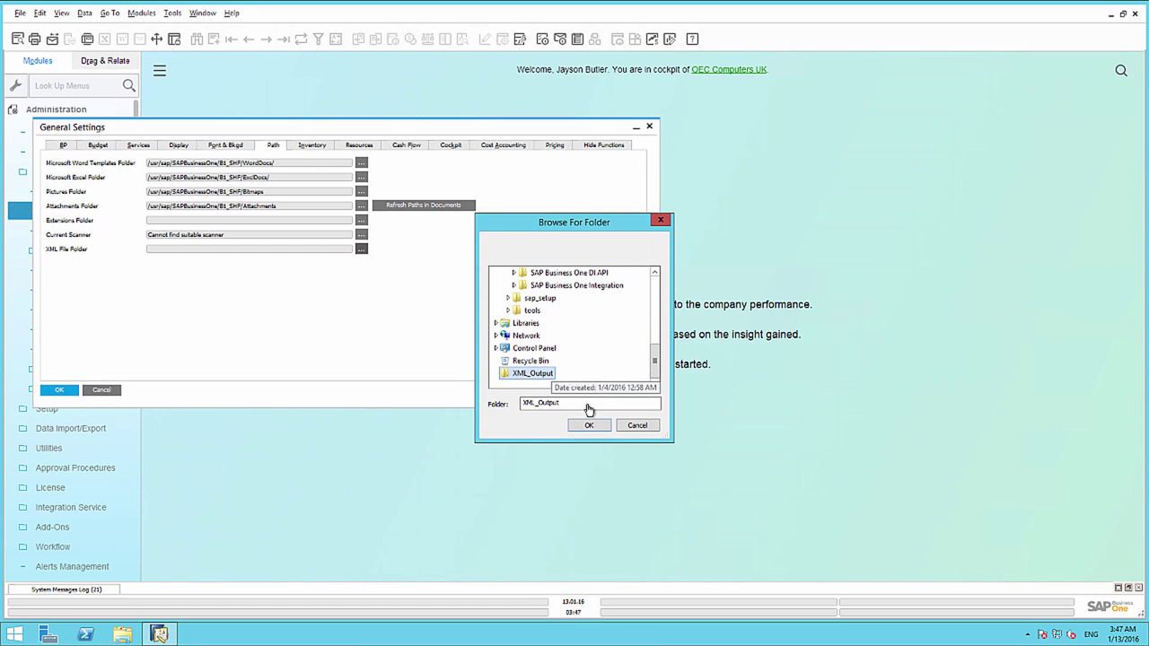
{"action": "left_click", "coordinate": [590, 427]}
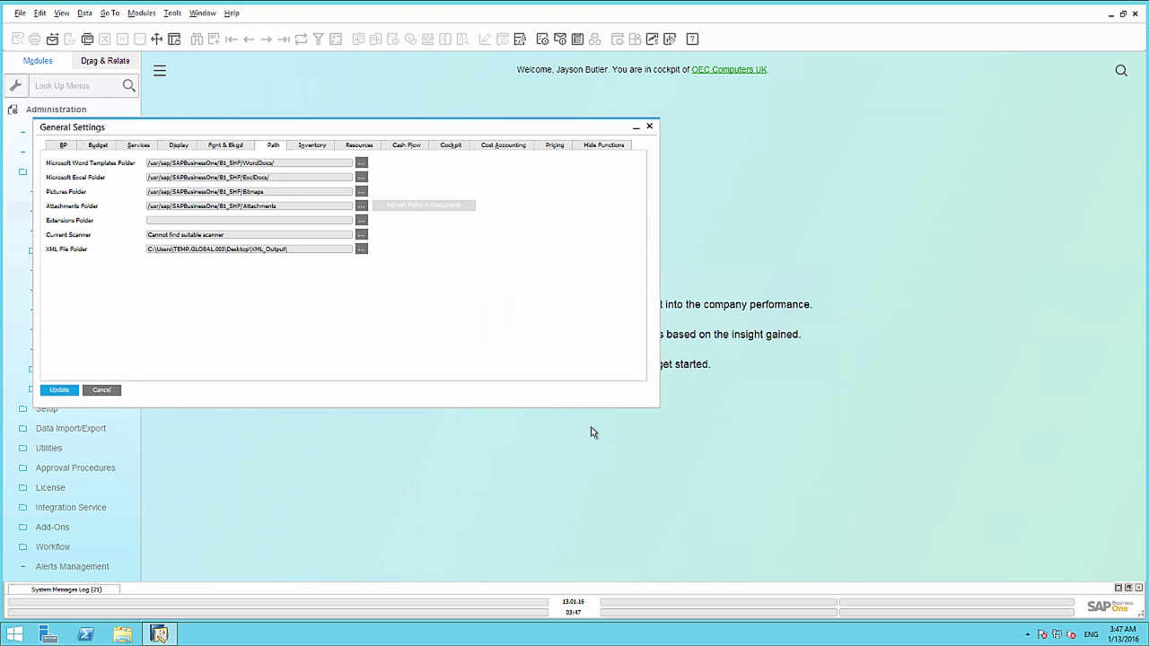
{"action": "left_click", "coordinate": [59, 390]}
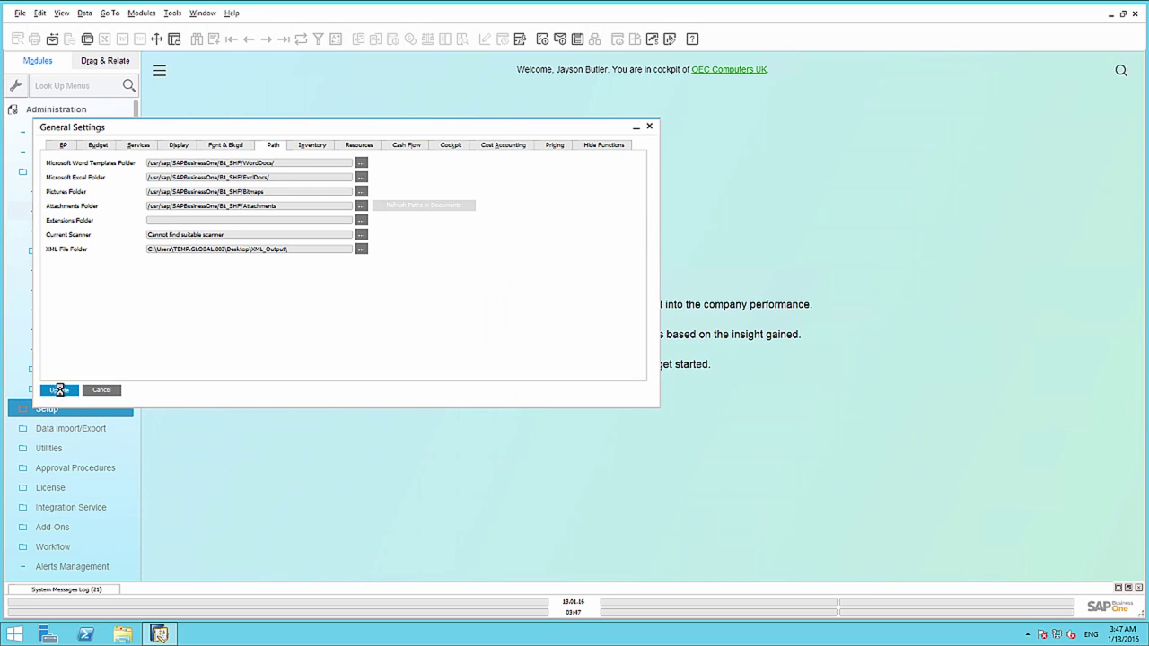
{"action": "left_click", "coordinate": [61, 392]}
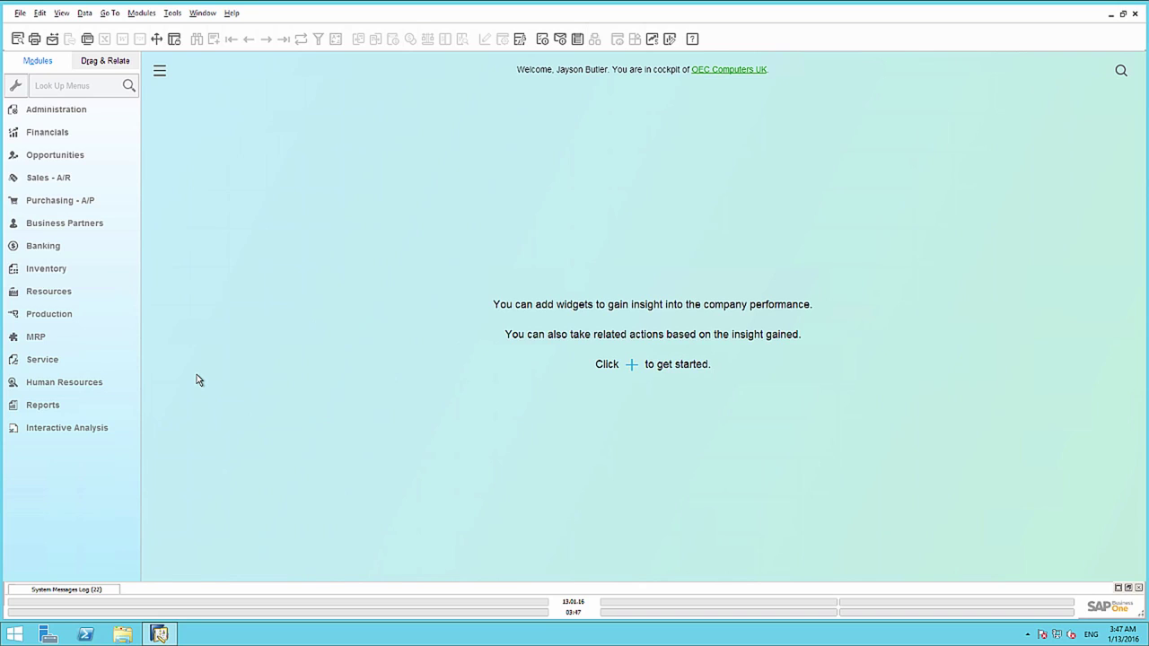
Open Business Partner Master Data and find the business partner Microchips
{"action": "left_click", "coordinate": [97, 225]}
{"action": "left_click", "coordinate": [98, 246]}
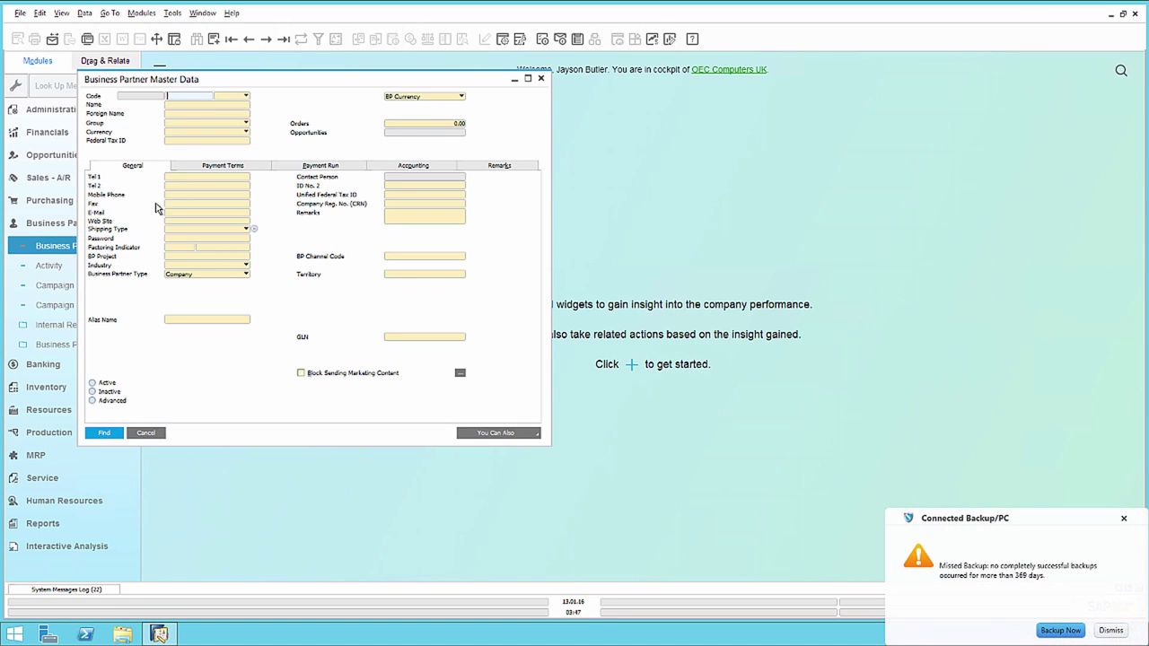
{"action": "left_click", "coordinate": [190, 105]}
{"action": "type", "text": "Microchips"}
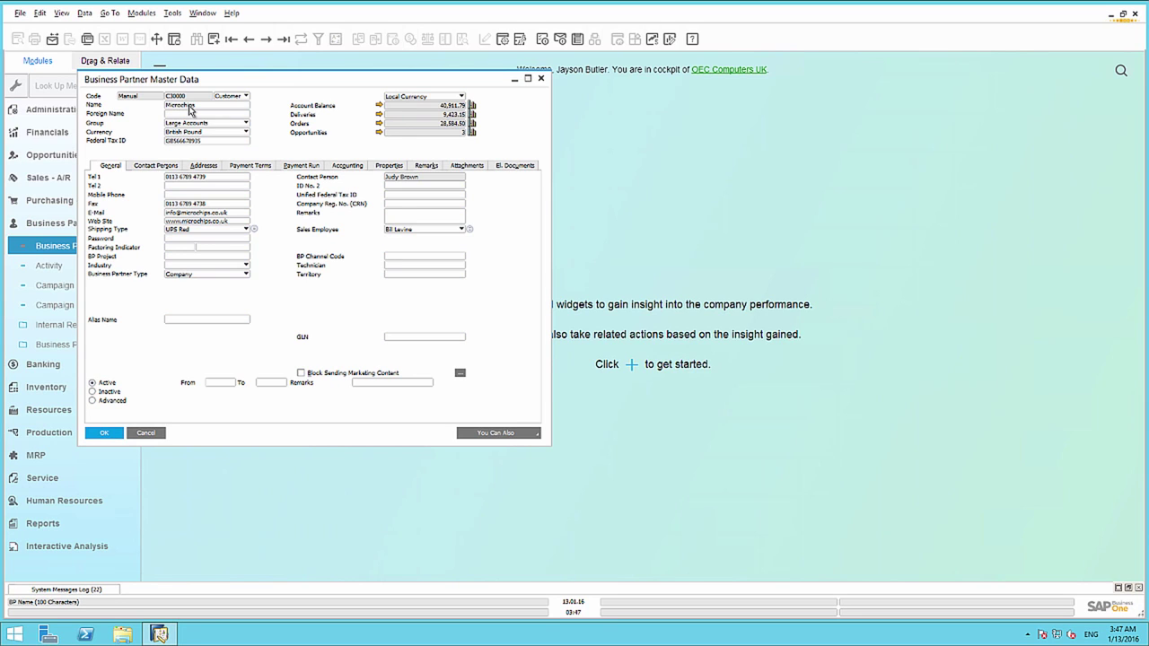
Set Microchips' electronic document export format to EDF mapping example and its default generate type to Generate, and save the record
{"action": "left_click", "coordinate": [519, 167]}
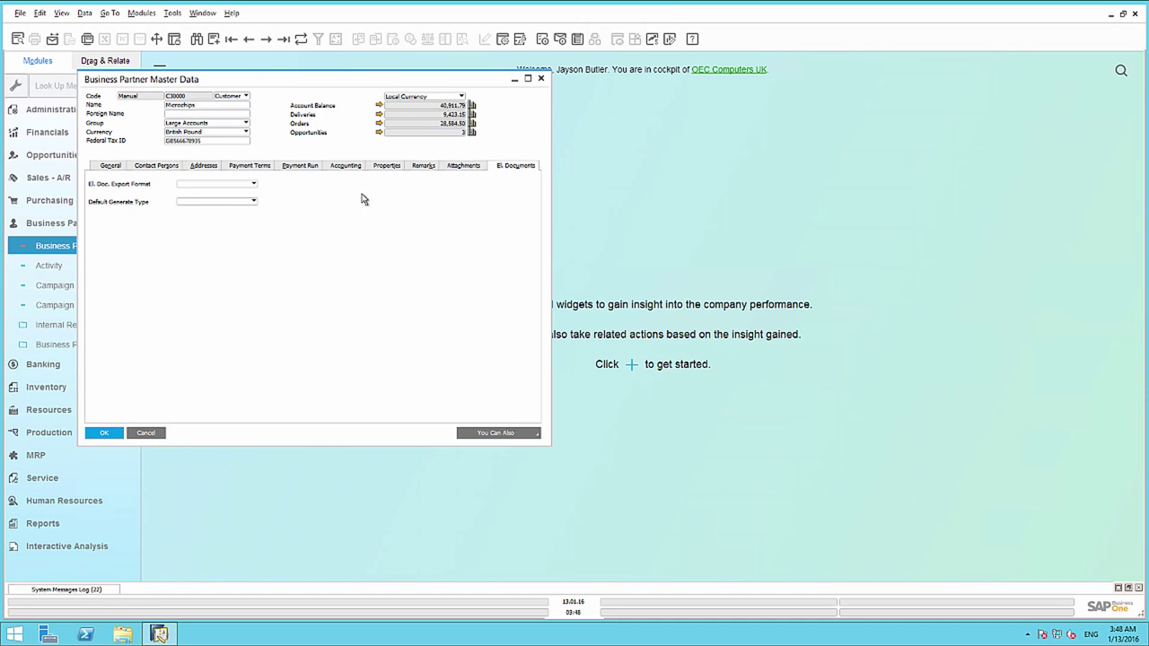
{"action": "left_click", "coordinate": [244, 185]}
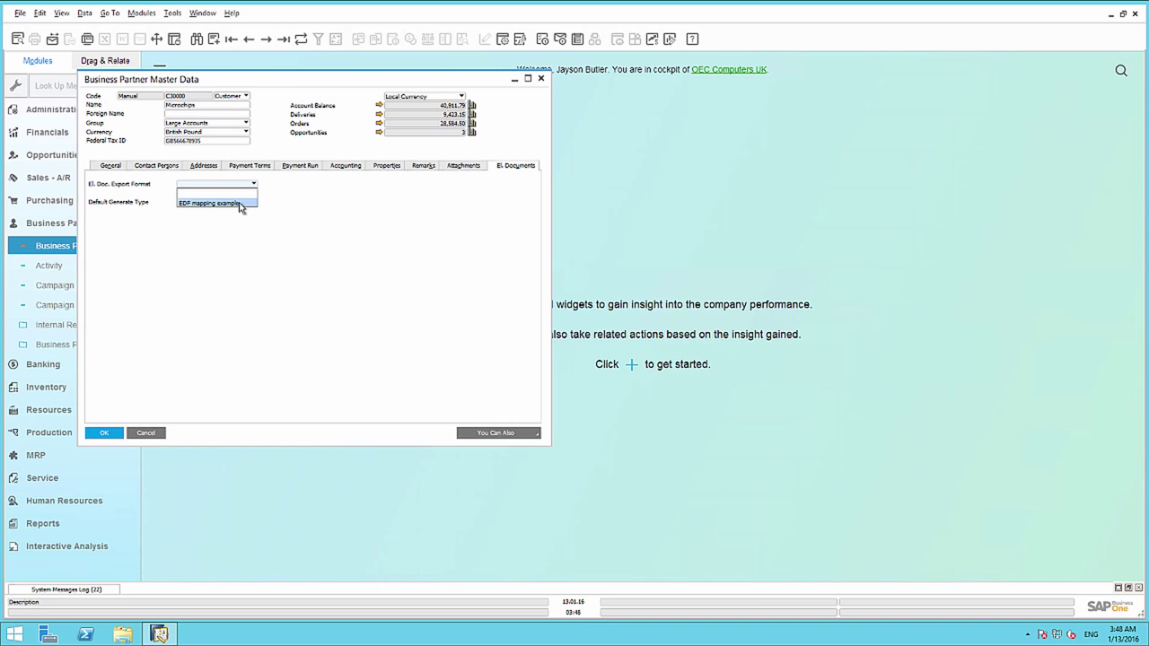
{"action": "left_click", "coordinate": [240, 205]}
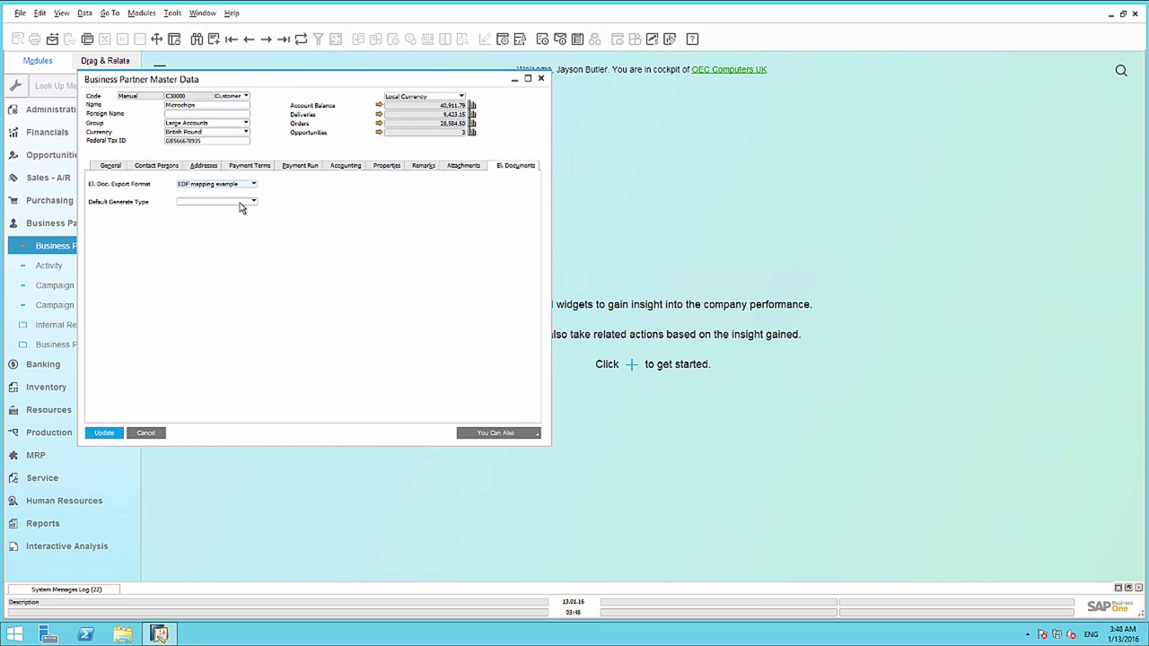
{"action": "left_click", "coordinate": [237, 203]}
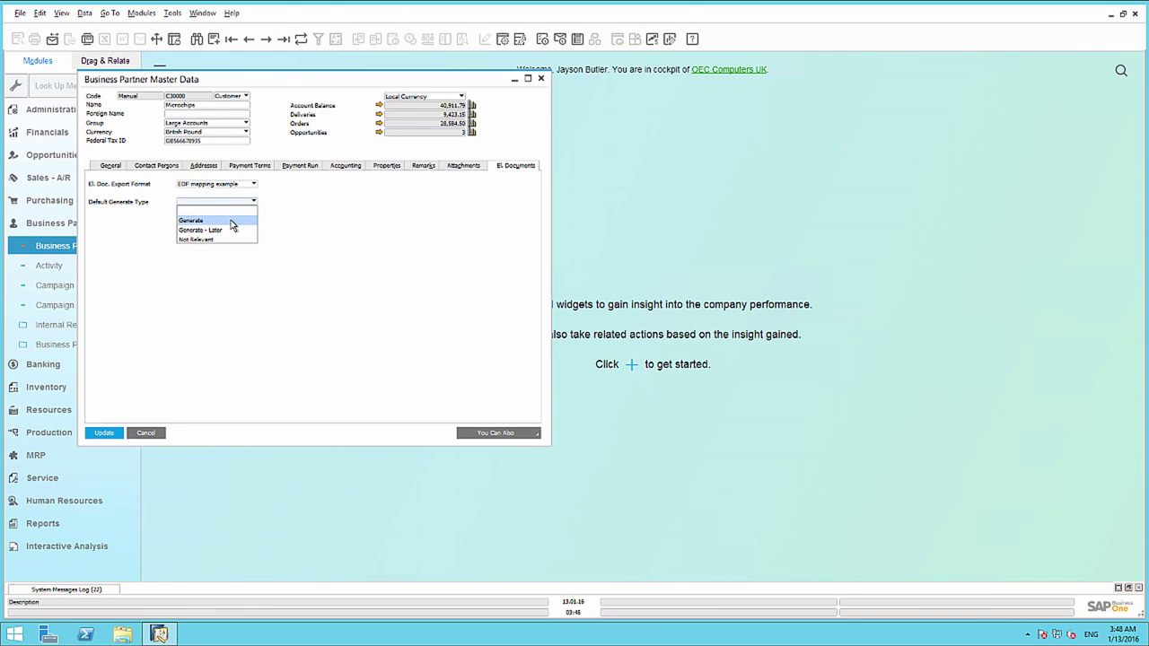
{"action": "left_click", "coordinate": [231, 223]}
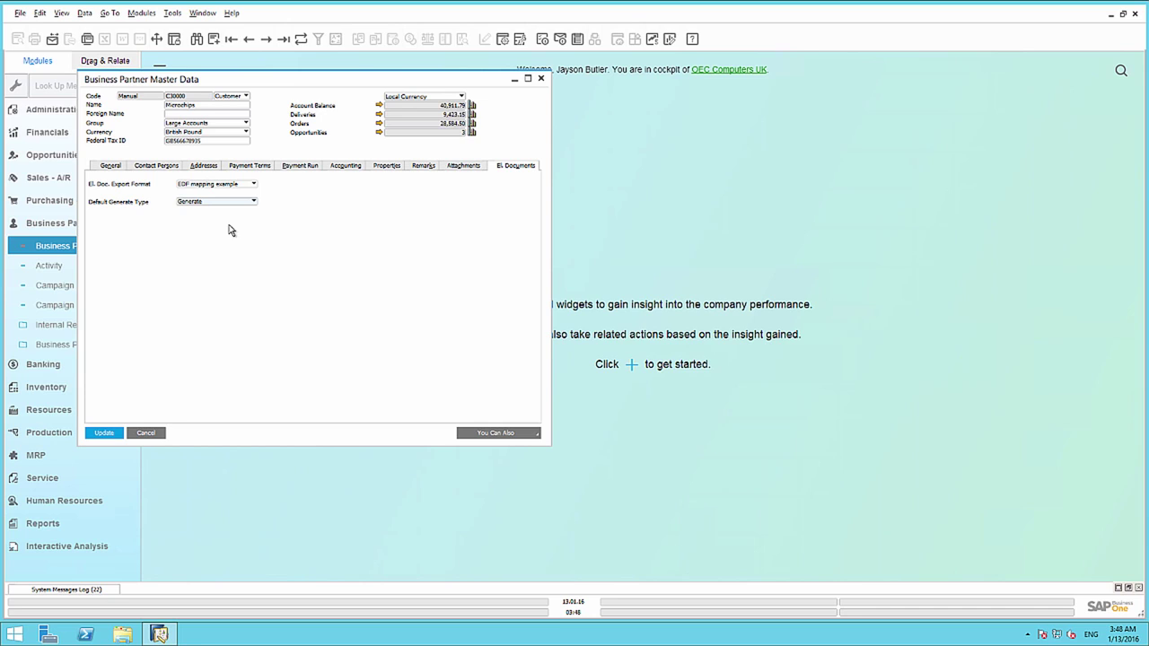
{"action": "left_click", "coordinate": [105, 433]}
{"action": "left_click", "coordinate": [108, 434]}
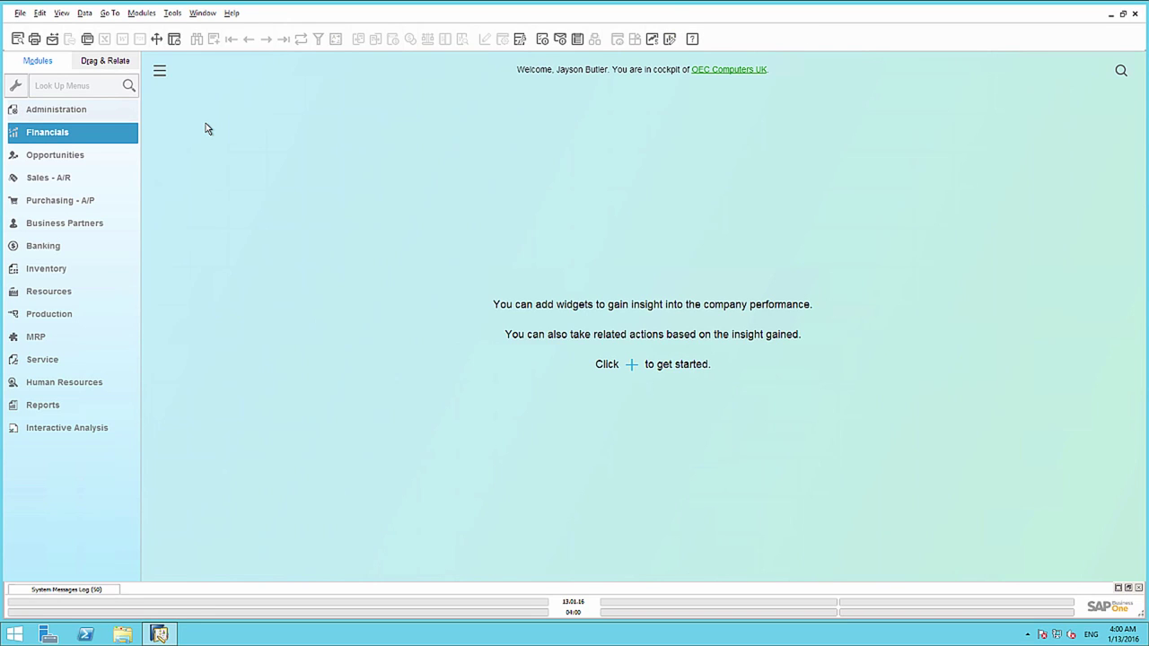
Open the A/R Invoice form under Sales - A/R, go to the last invoice, and duplicate it
{"action": "left_click", "coordinate": [55, 180]}
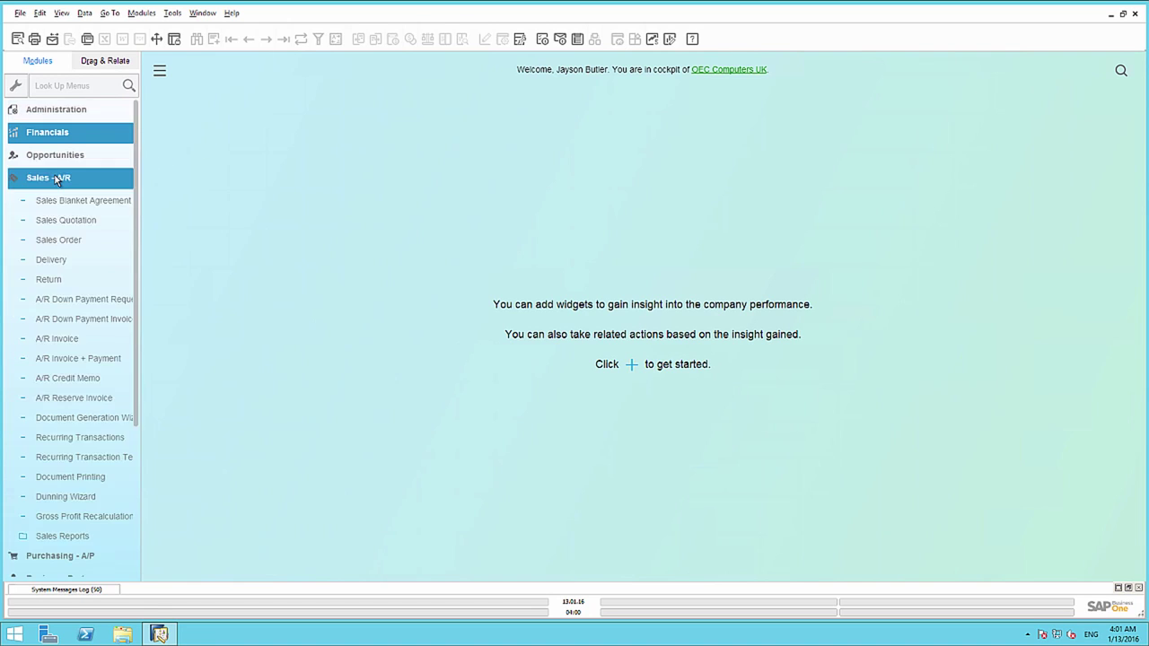
{"action": "left_click", "coordinate": [55, 175]}
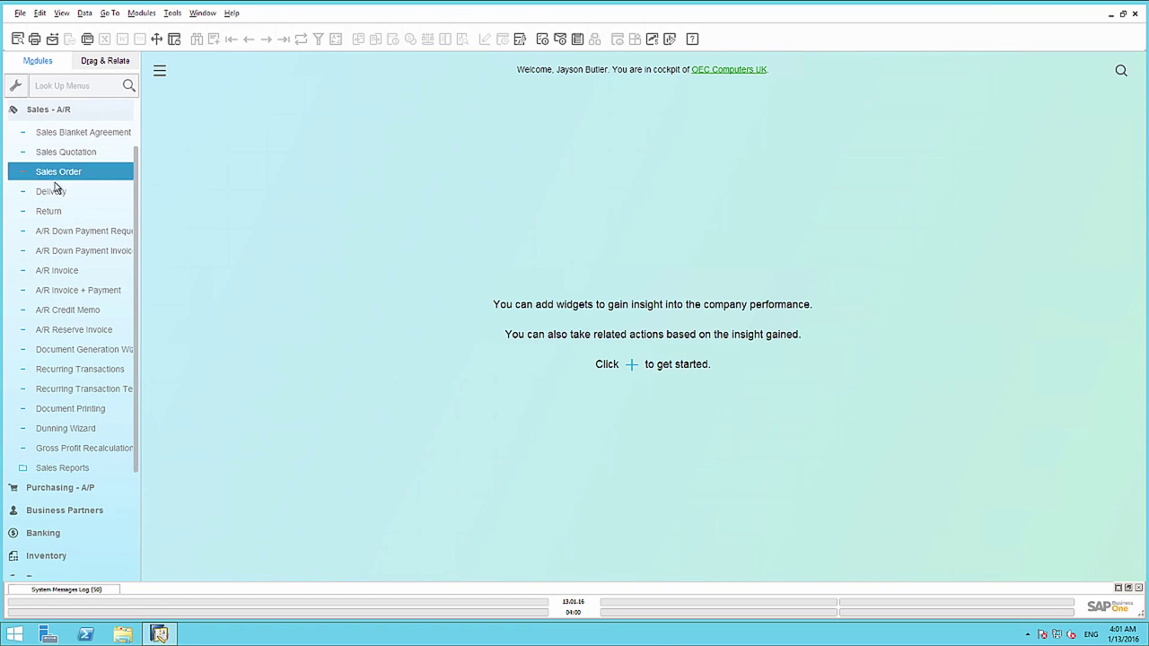
{"action": "left_click", "coordinate": [55, 270]}
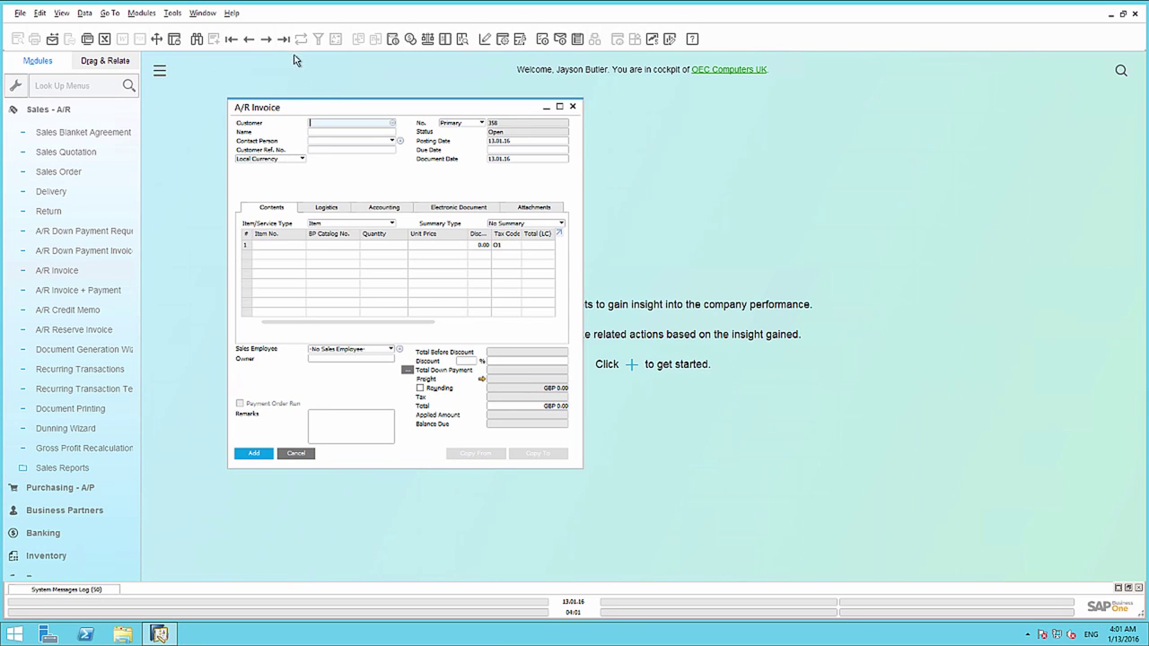
{"action": "left_click", "coordinate": [283, 39]}
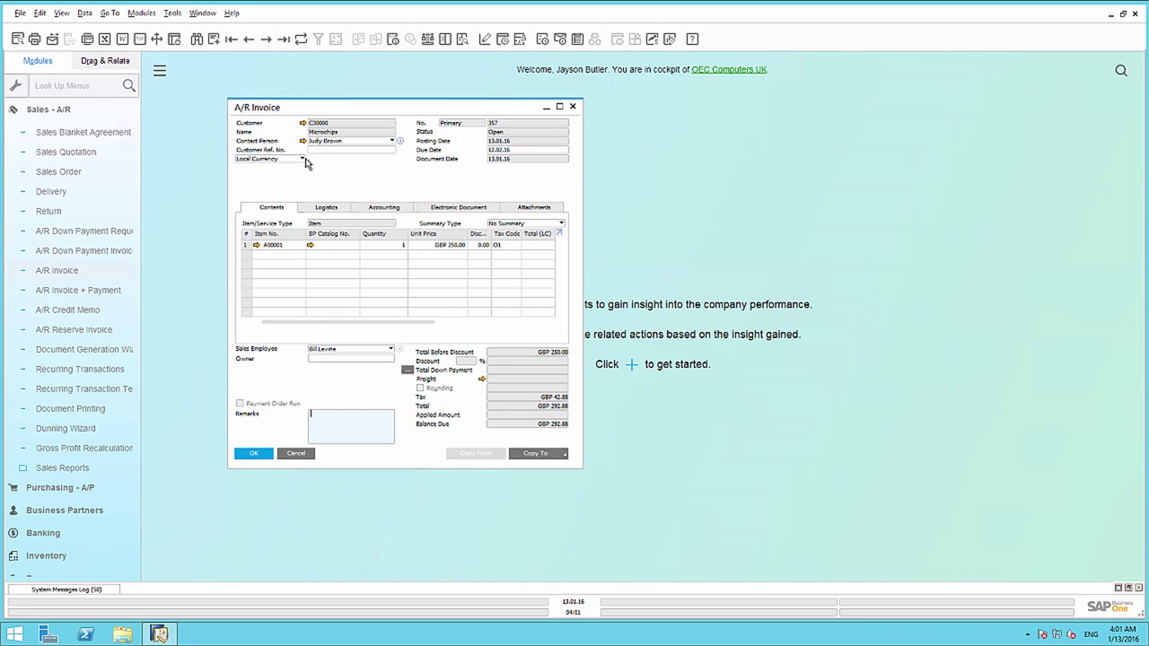
{"action": "right_click", "coordinate": [306, 192]}
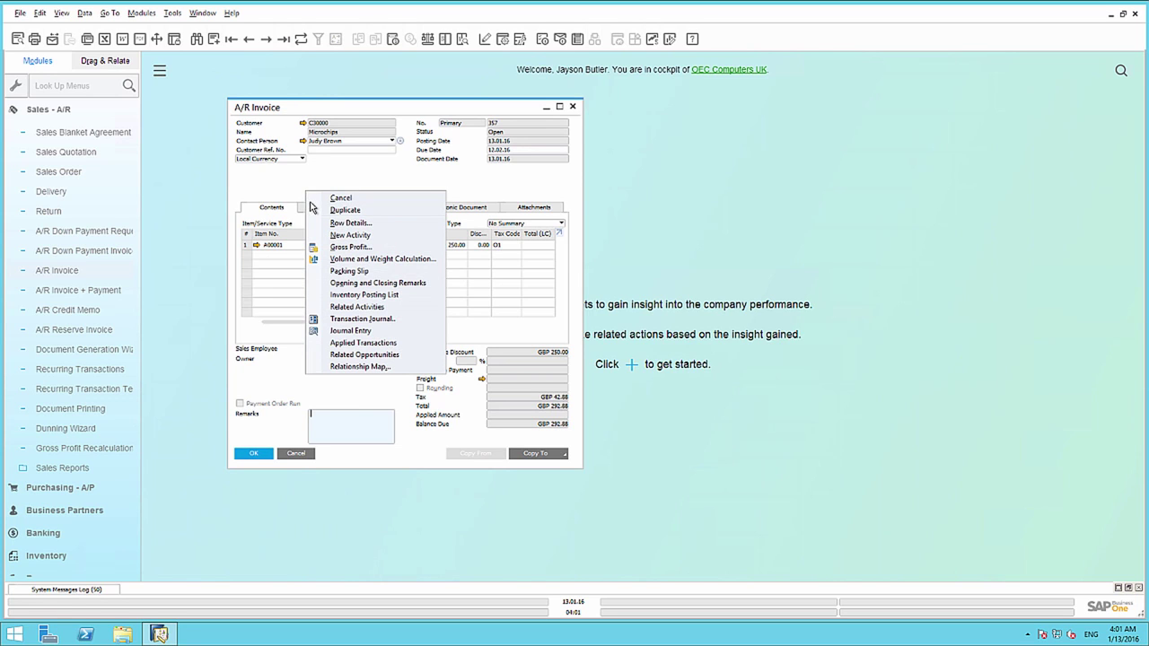
{"action": "left_click", "coordinate": [319, 212]}
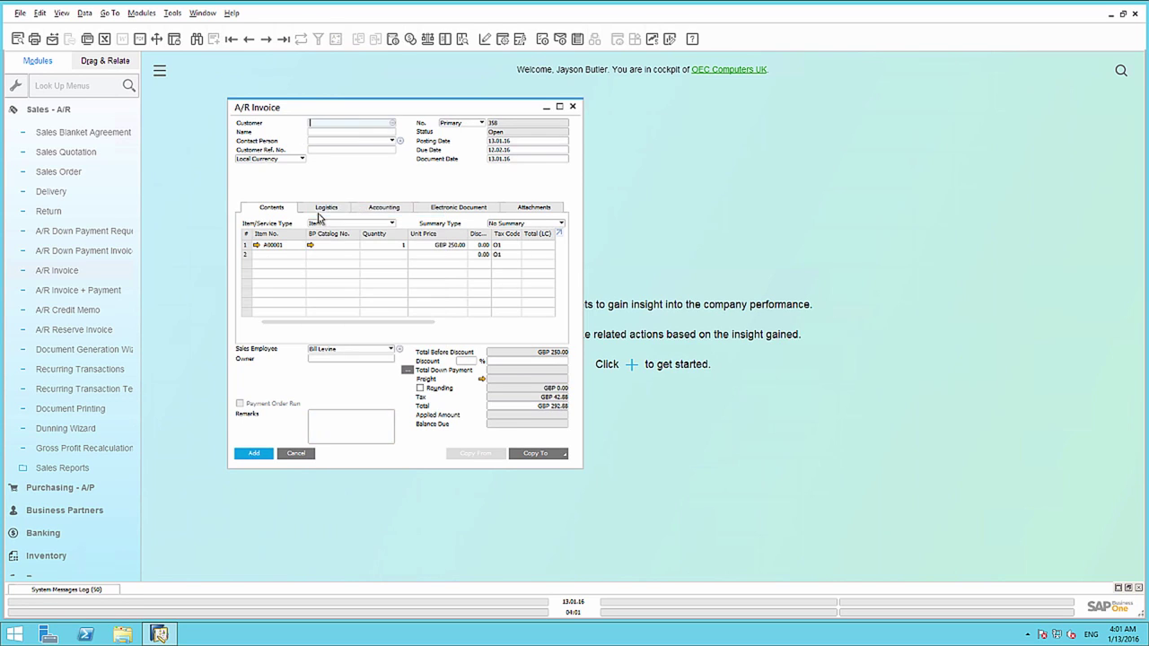
Set Microchips as the duplicated invoice's customer and enter item A00001 in its contents row
{"action": "type", "text": "c3"}
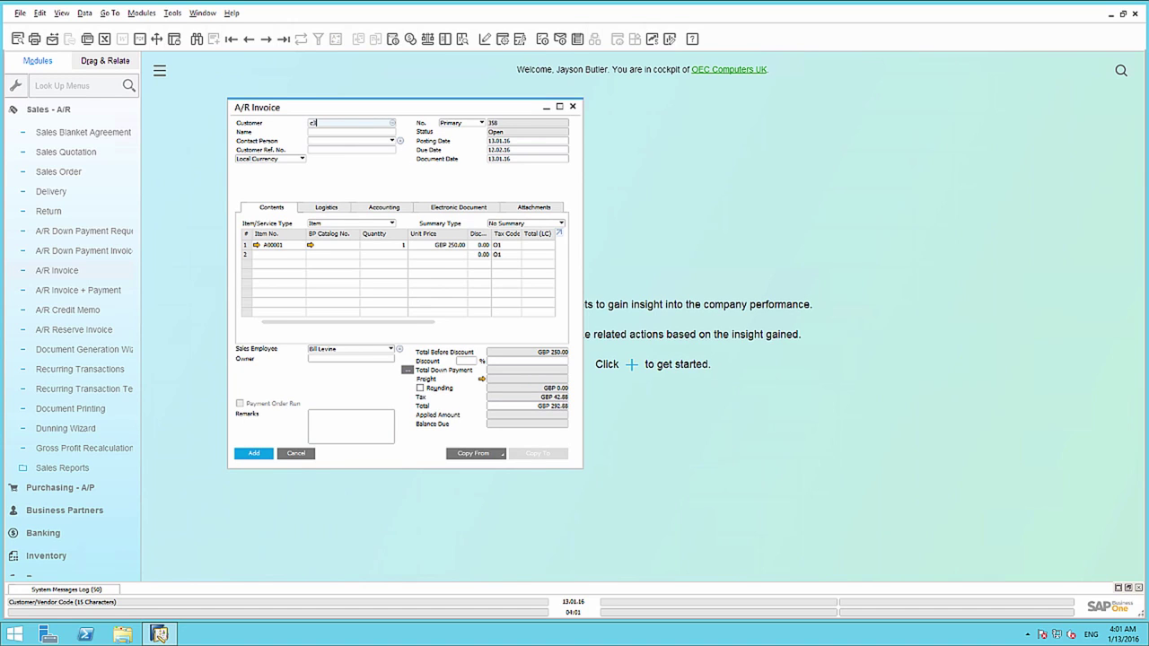
{"action": "key", "text": "Tab"}
{"action": "left_click", "coordinate": [458, 324]}
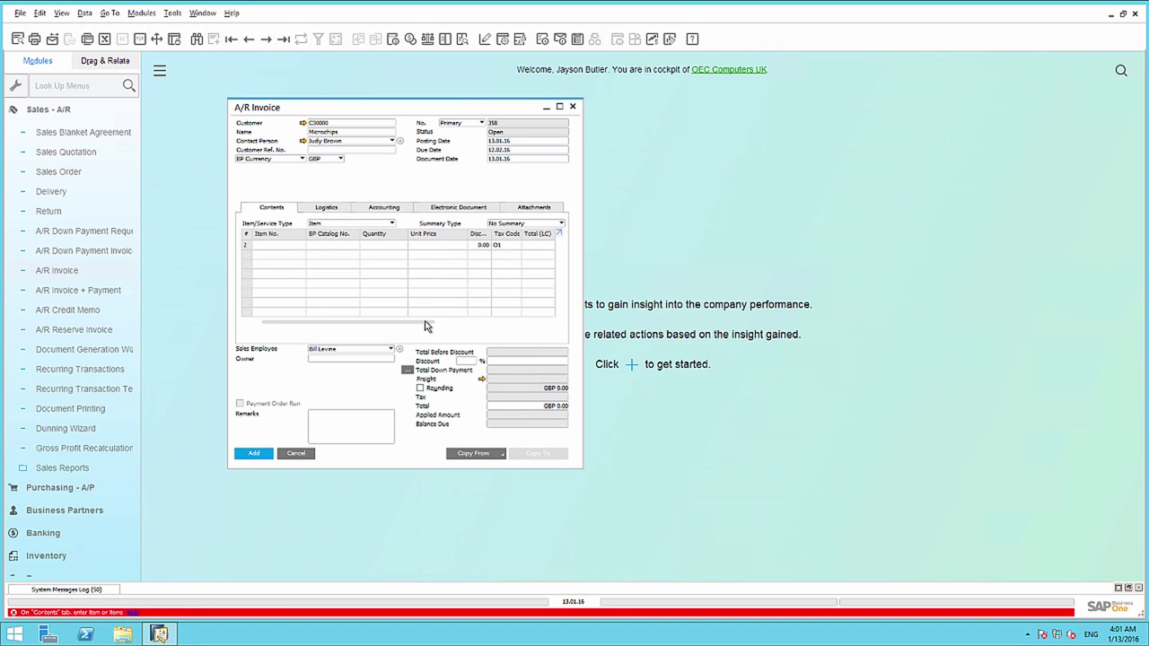
{"action": "left_click", "coordinate": [262, 247]}
{"action": "left_click", "coordinate": [299, 243]}
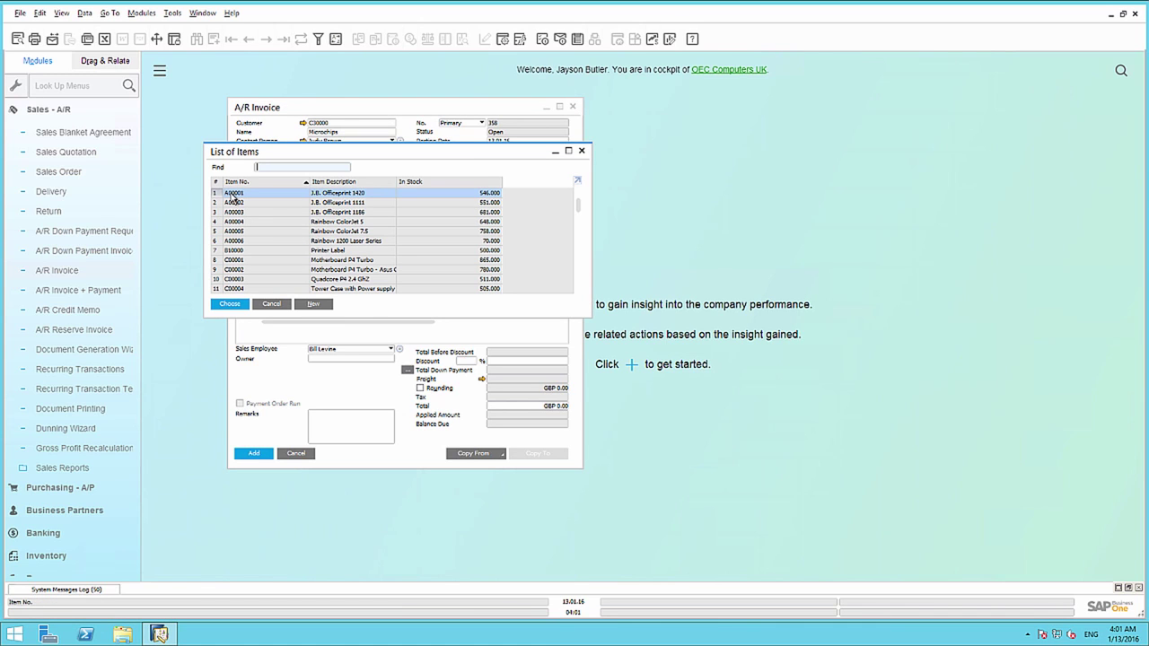
{"action": "double_click", "coordinate": [230, 195]}
{"action": "left_click", "coordinate": [536, 321]}
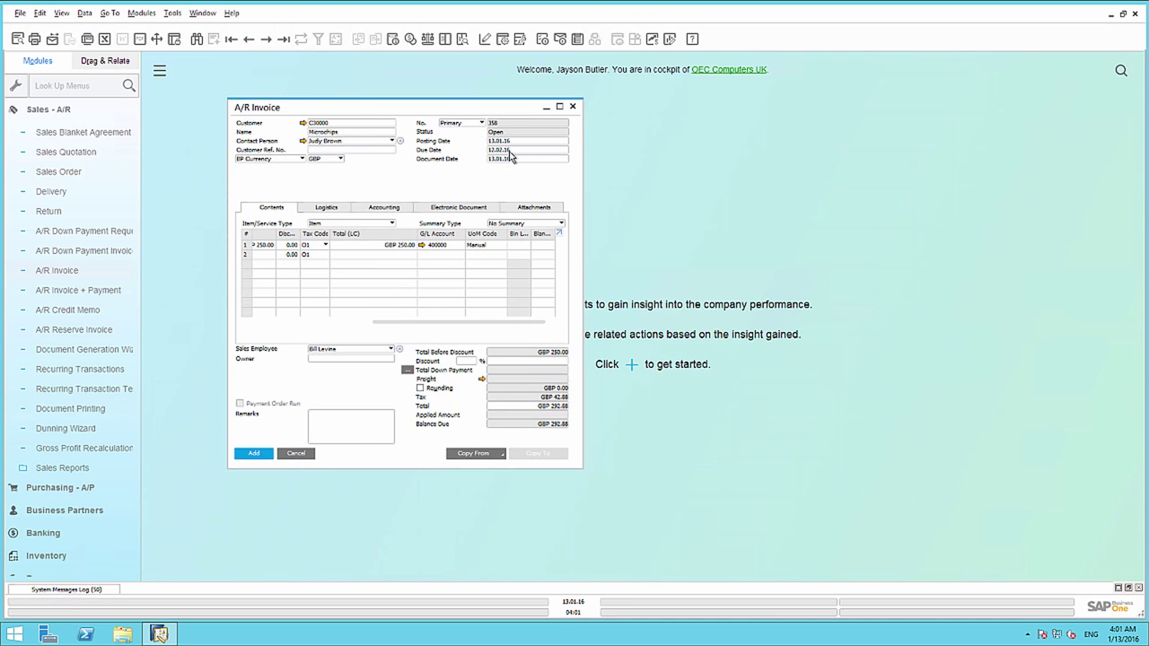
Add the A/R invoice, agree to continue past the customer's credit limit, and display the last invoice record
{"action": "left_click", "coordinate": [253, 455]}
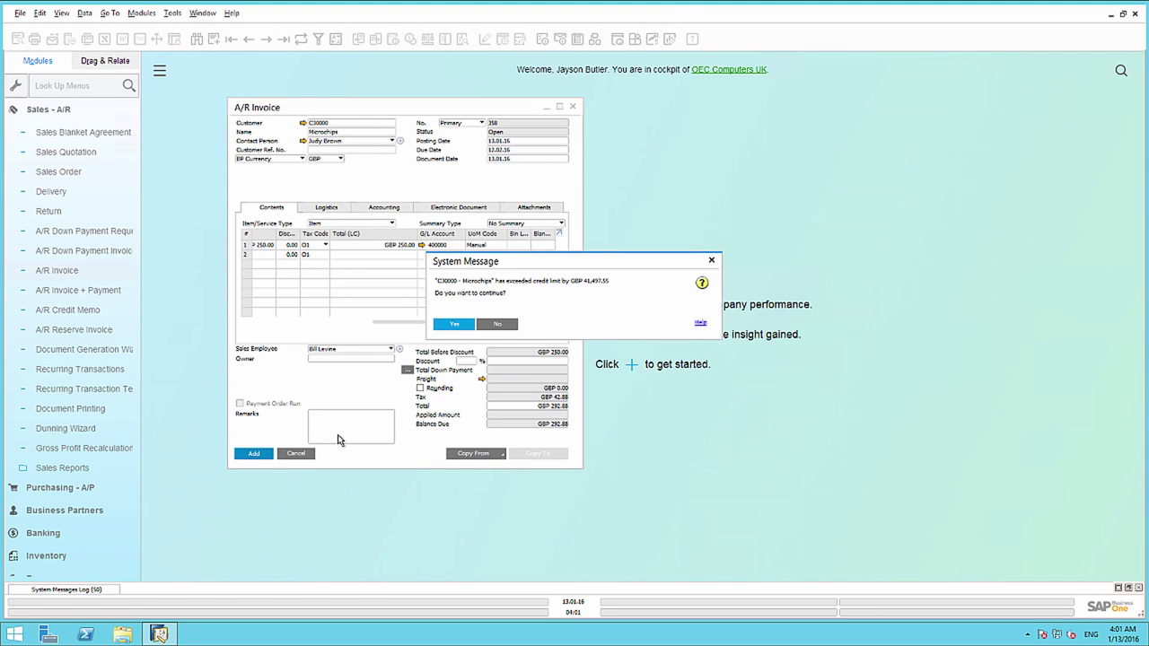
{"action": "left_click", "coordinate": [454, 324]}
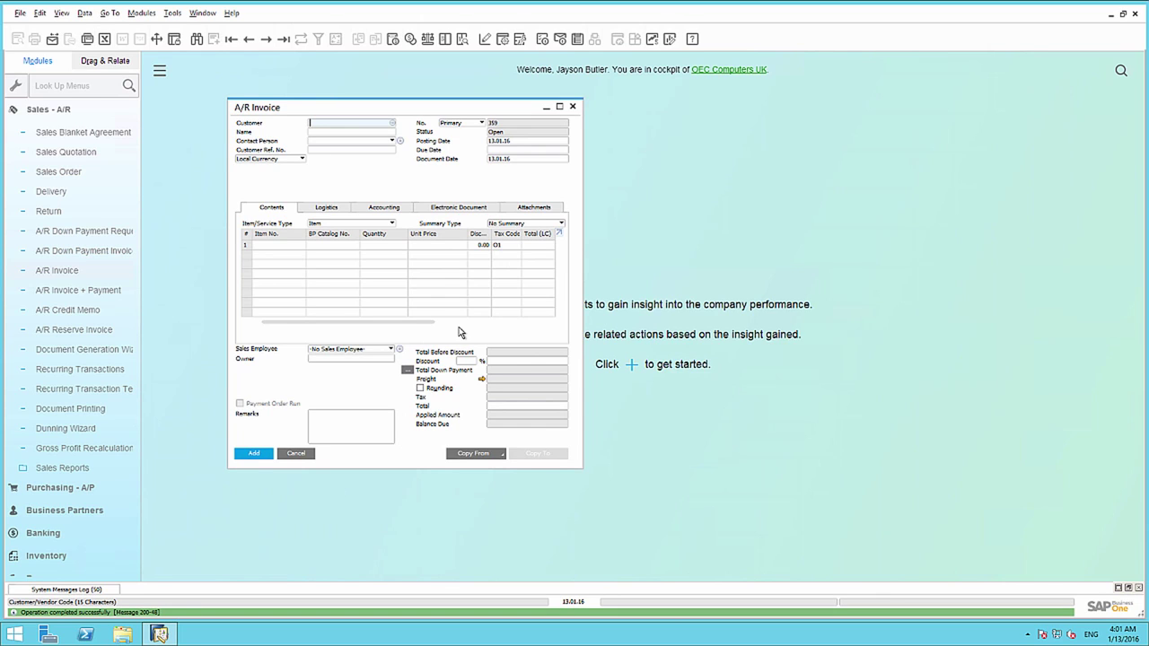
{"action": "left_click", "coordinate": [281, 42]}
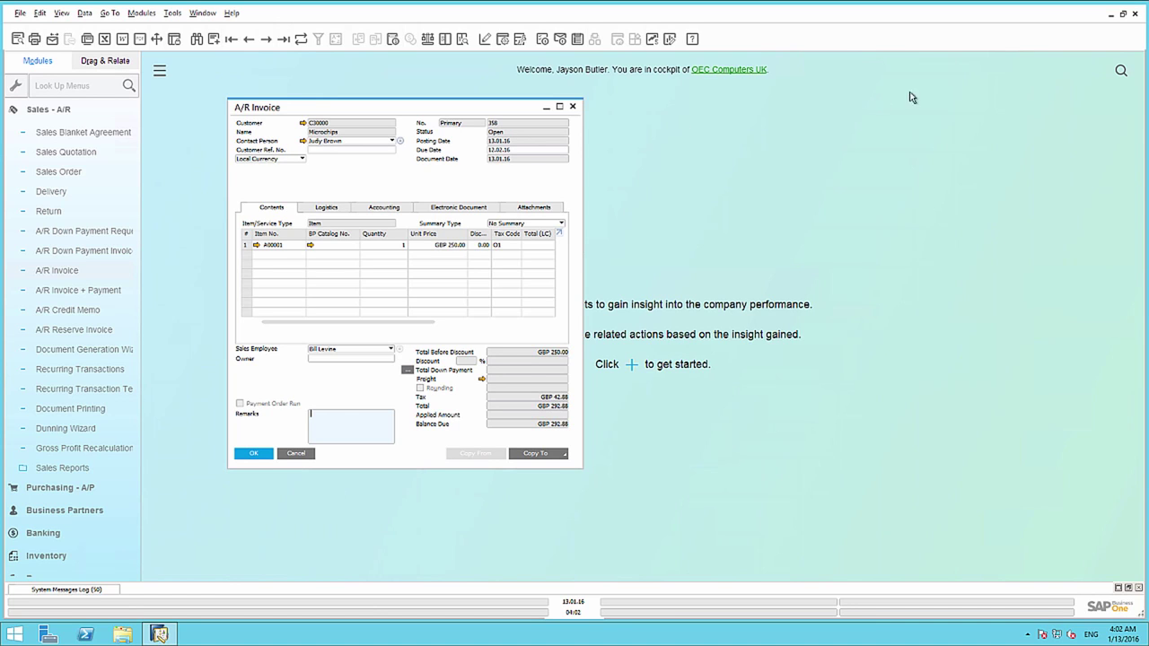
Switch to the desktop, open the XML_Output folder, and view the XML file 13_001_000358_13012016 in Notepad
{"action": "left_click", "coordinate": [1112, 15]}
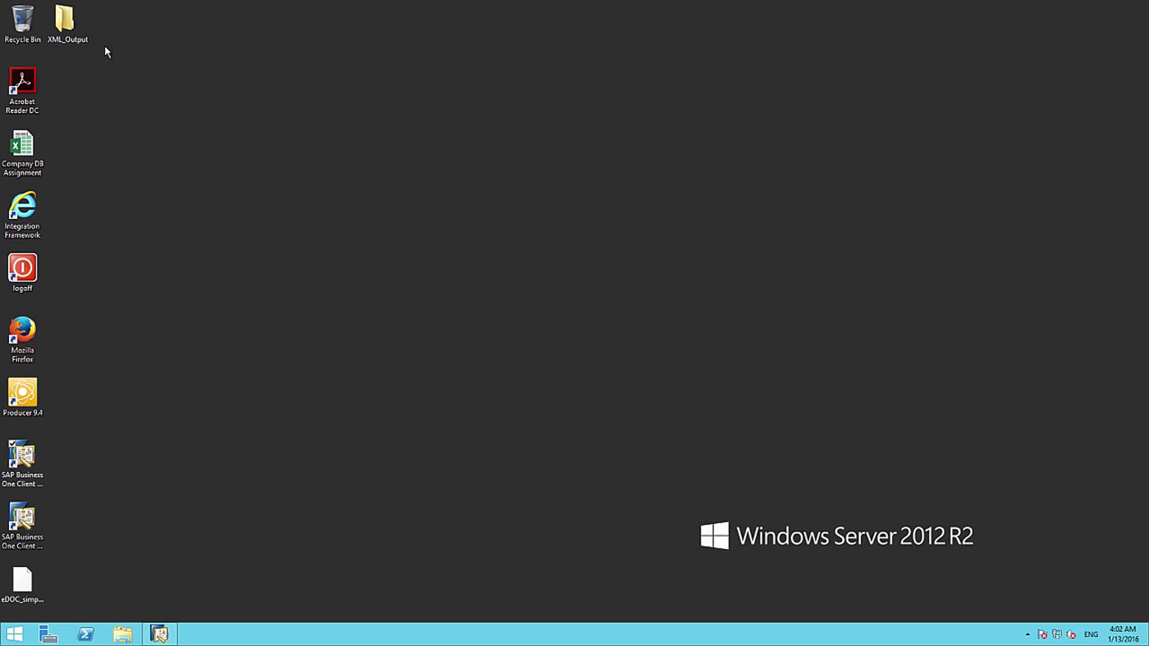
{"action": "double_click", "coordinate": [65, 22]}
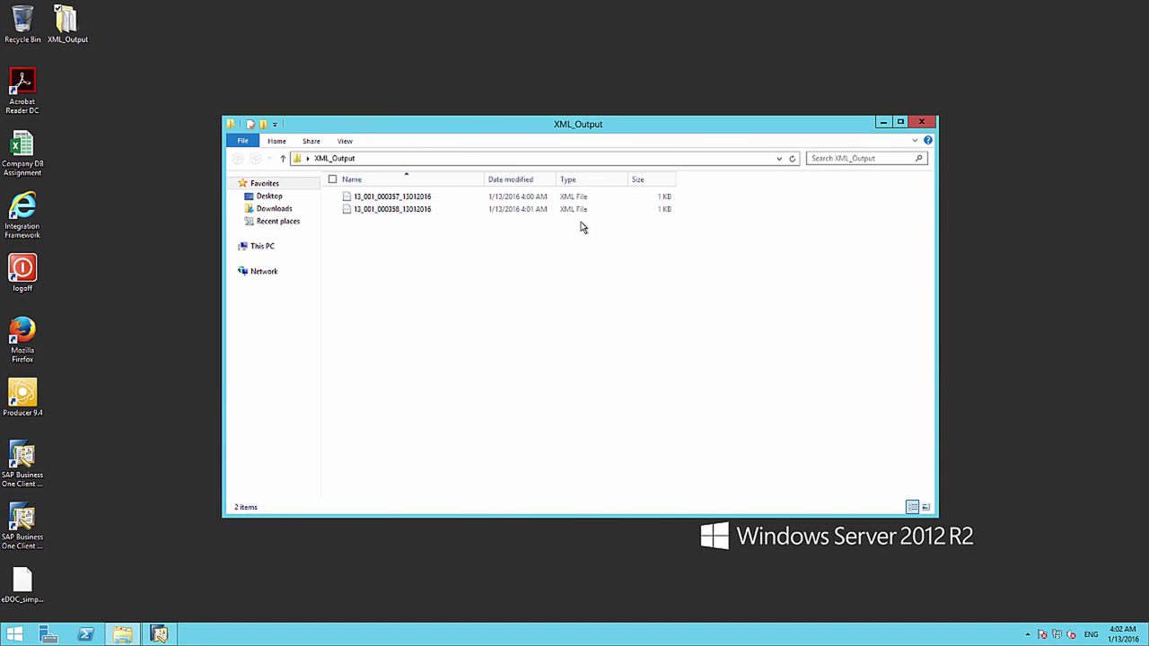
{"action": "left_click", "coordinate": [389, 215]}
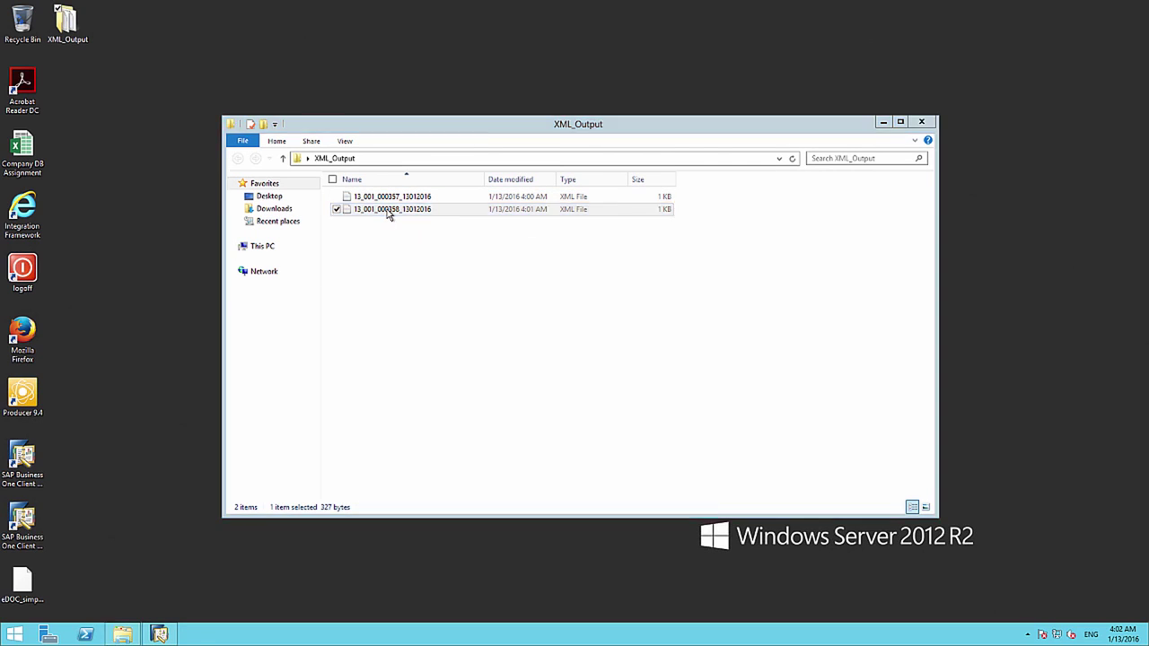
{"action": "right_click", "coordinate": [479, 211]}
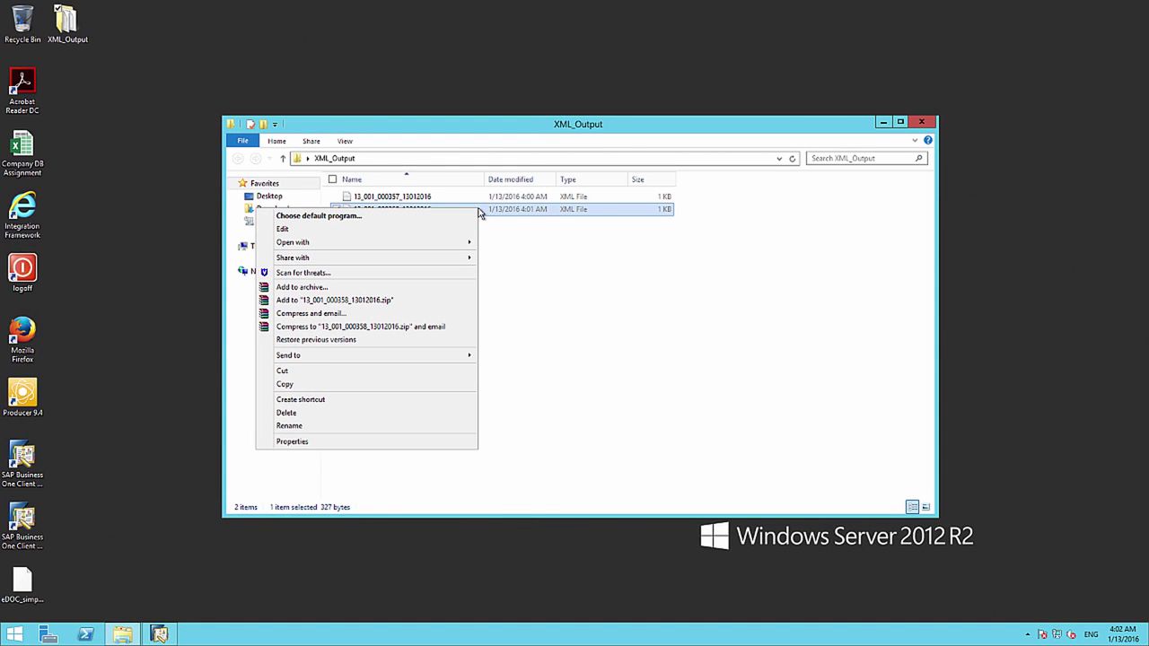
{"action": "mouse_move", "coordinate": [461, 246]}
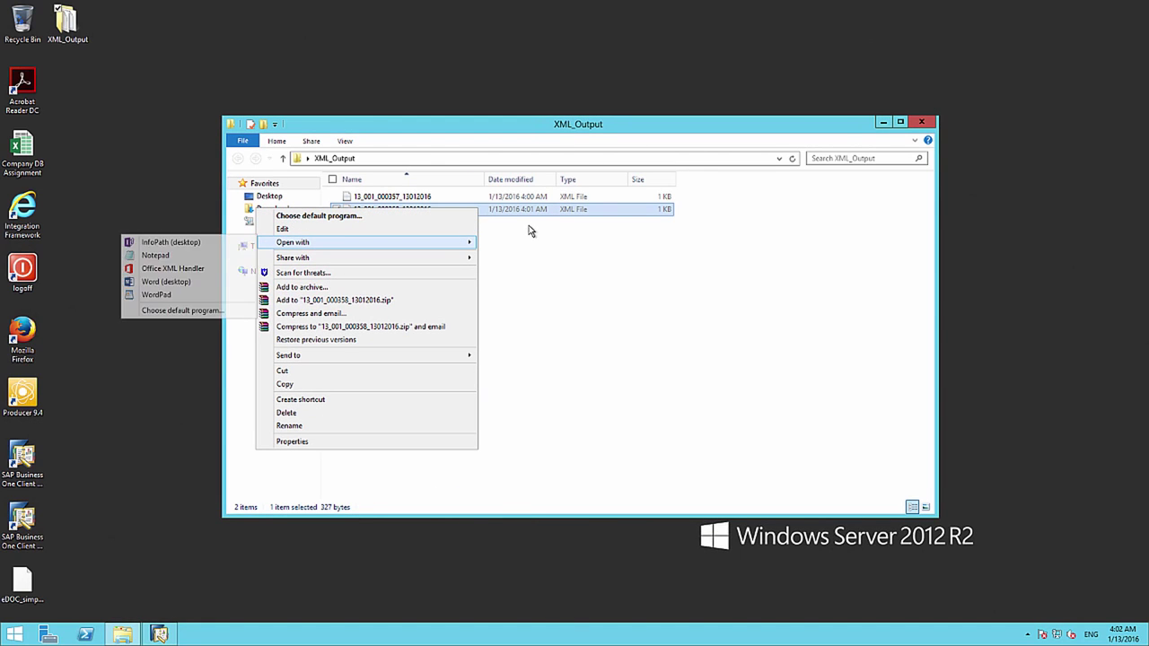
{"action": "left_click", "coordinate": [207, 258]}
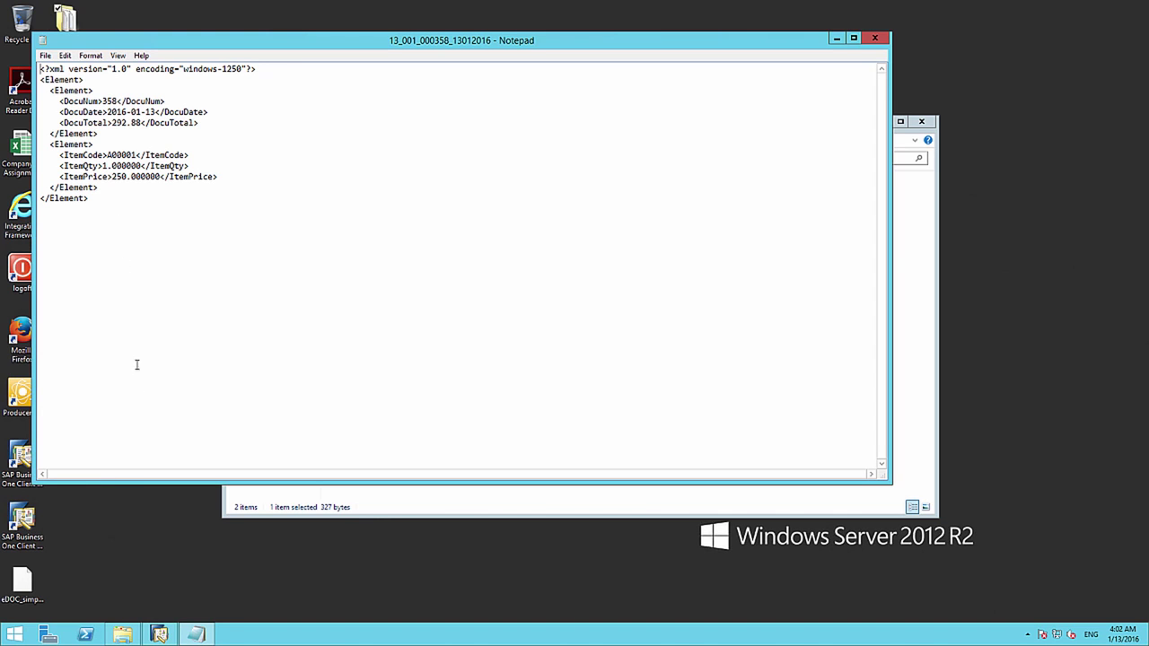
Switch back to SAP Business One, open the Electronic Document Monitor under Reports, and select the Microchips invoice in row 2
{"action": "left_click", "coordinate": [162, 634]}
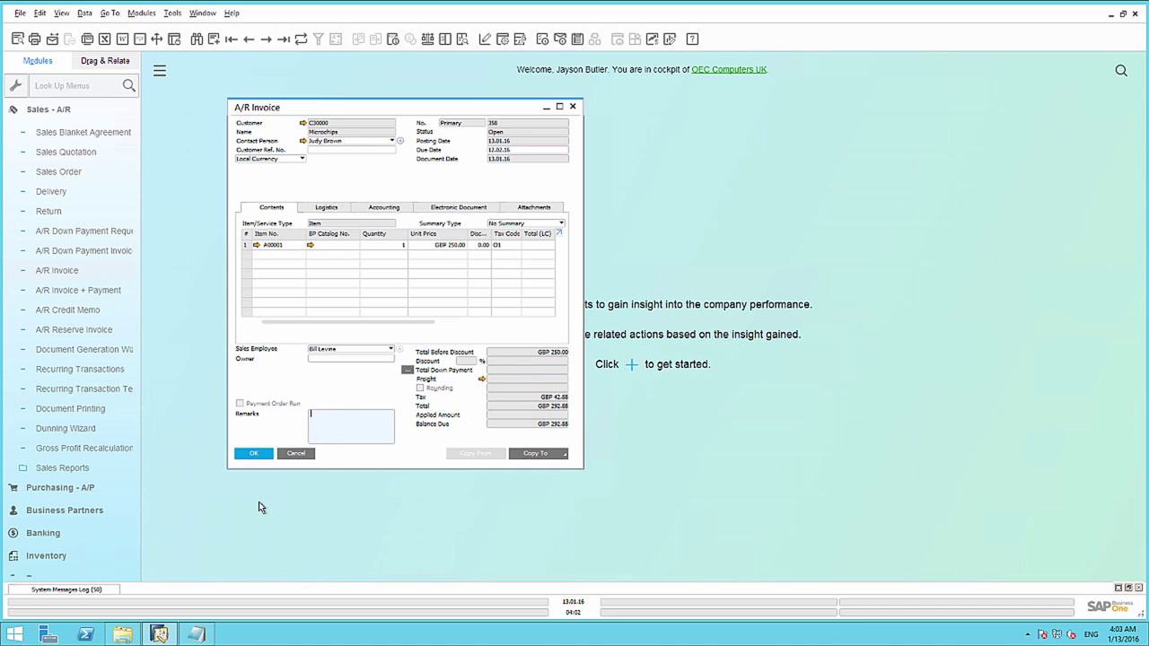
{"action": "left_click", "coordinate": [56, 111]}
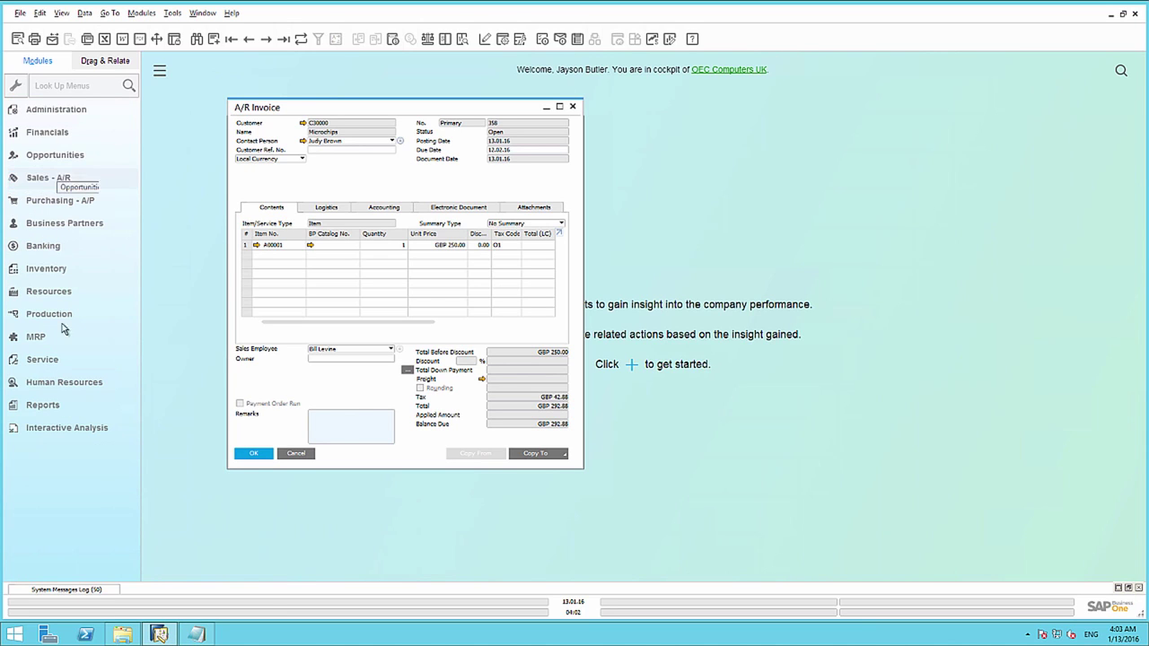
{"action": "left_click", "coordinate": [47, 408]}
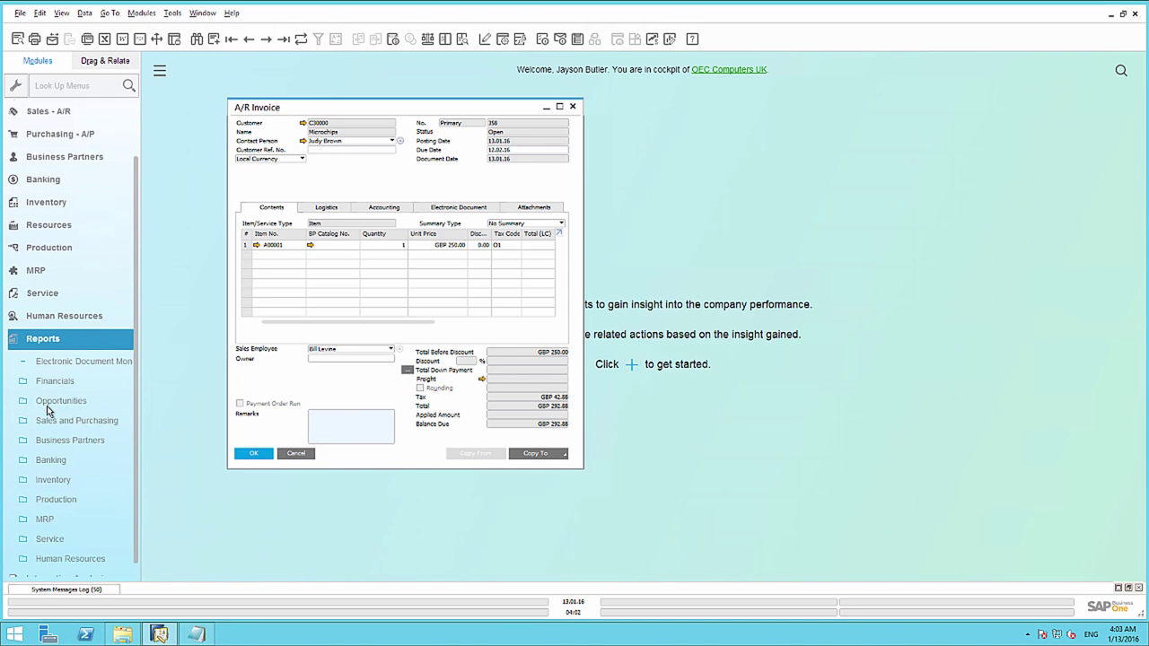
{"action": "key", "text": "Down"}
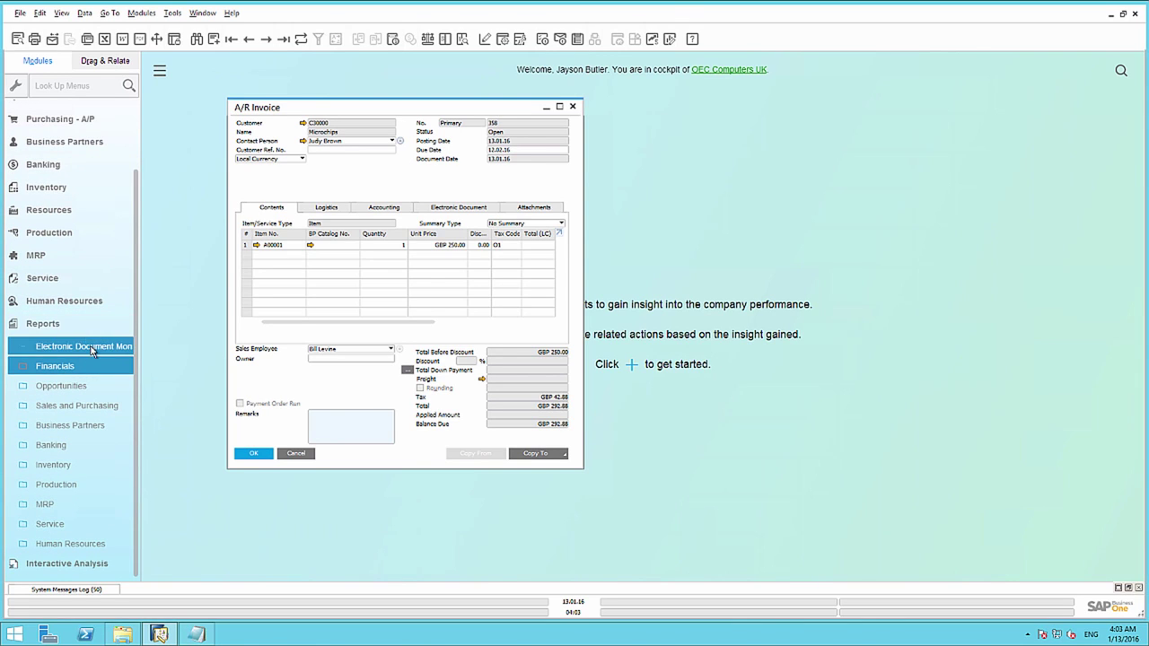
{"action": "left_click", "coordinate": [93, 348]}
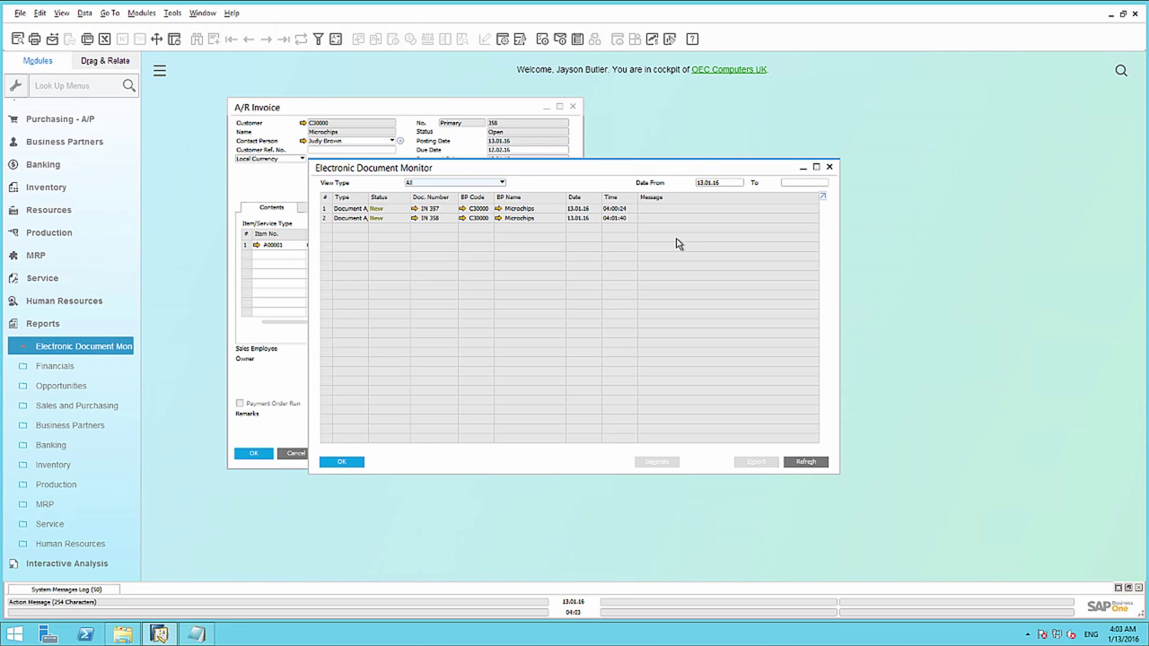
{"action": "left_click", "coordinate": [325, 221]}
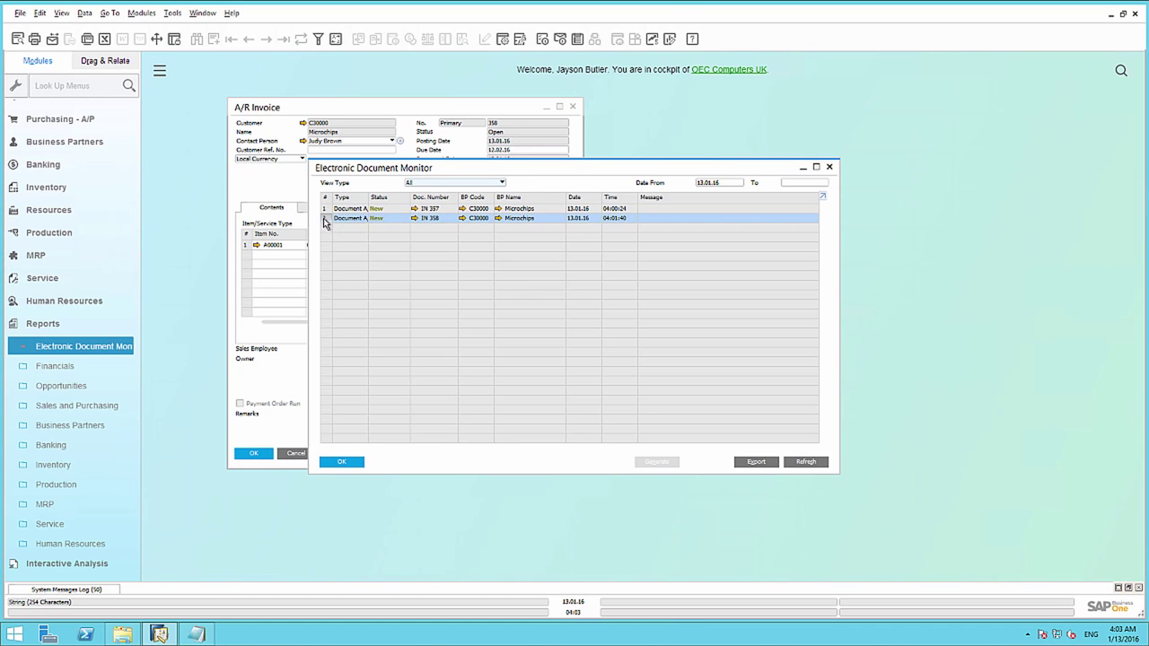